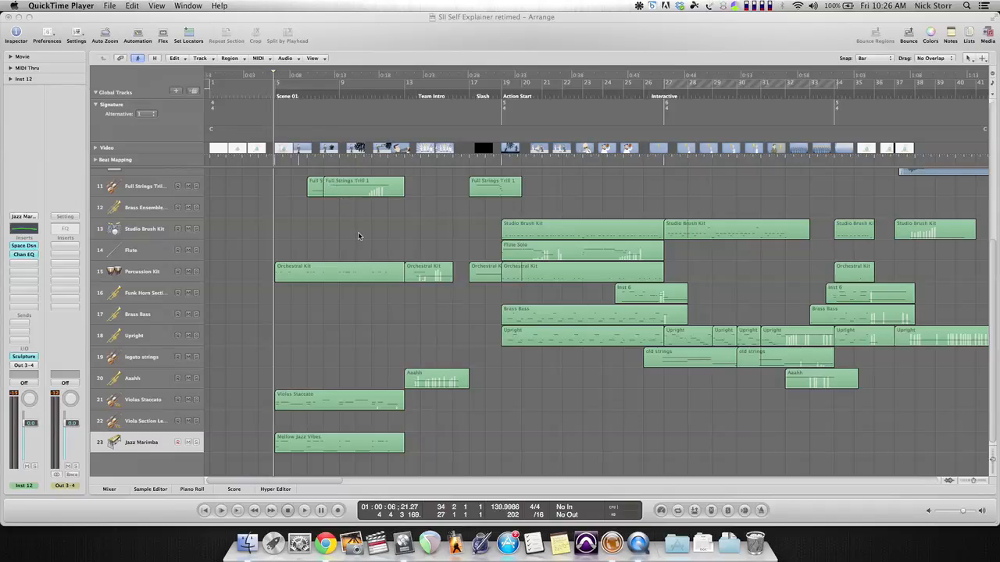
- Switch to Logic Pro and move the floating movie window slightly higher over the arrangement
left_click(149, 104)
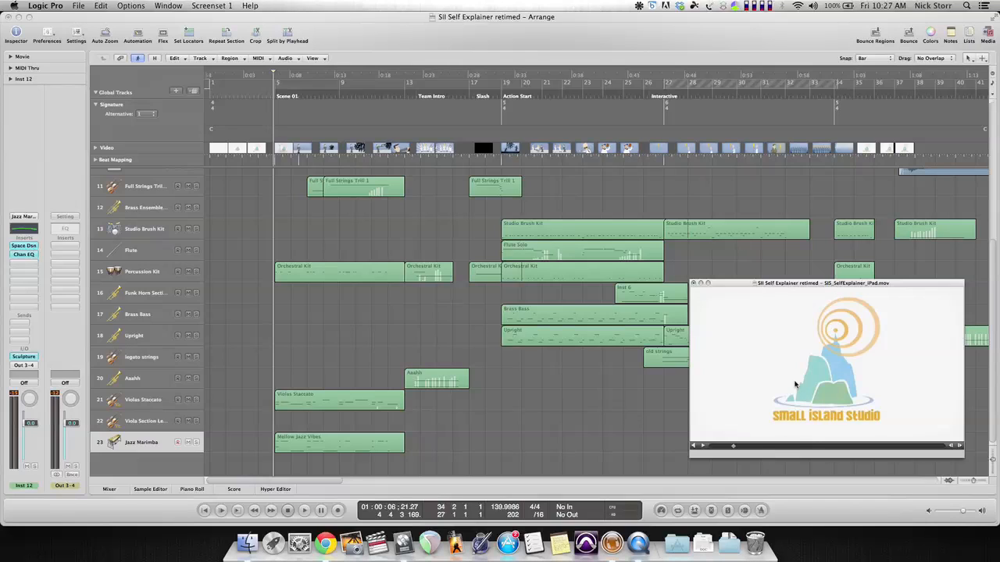
left_click_drag(795, 384, 809, 357)
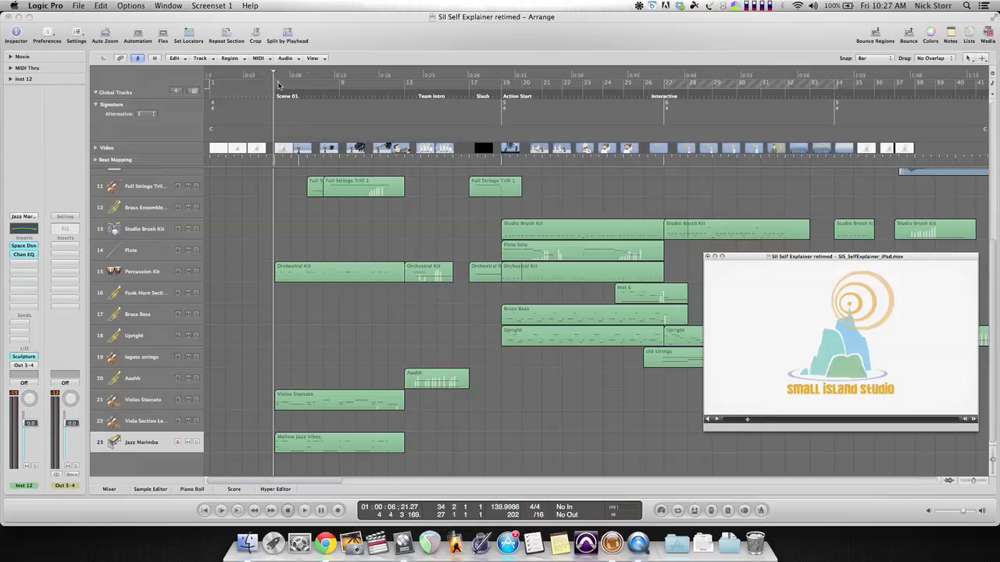
- Set the playhead to the Scene 01 marker at bar 5 and play the opening of the scene
left_click_drag(278, 93, 274, 94)
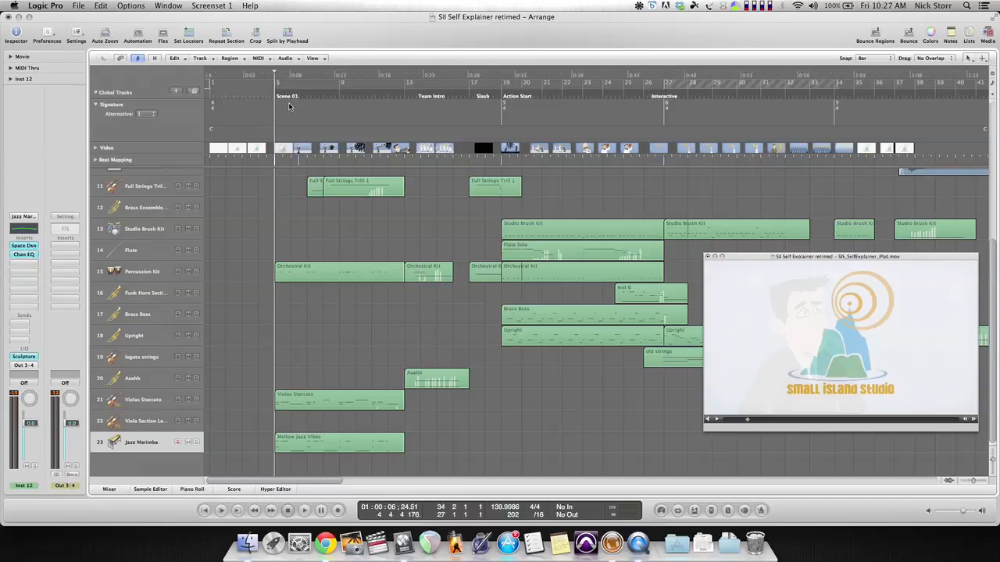
left_click(281, 94)
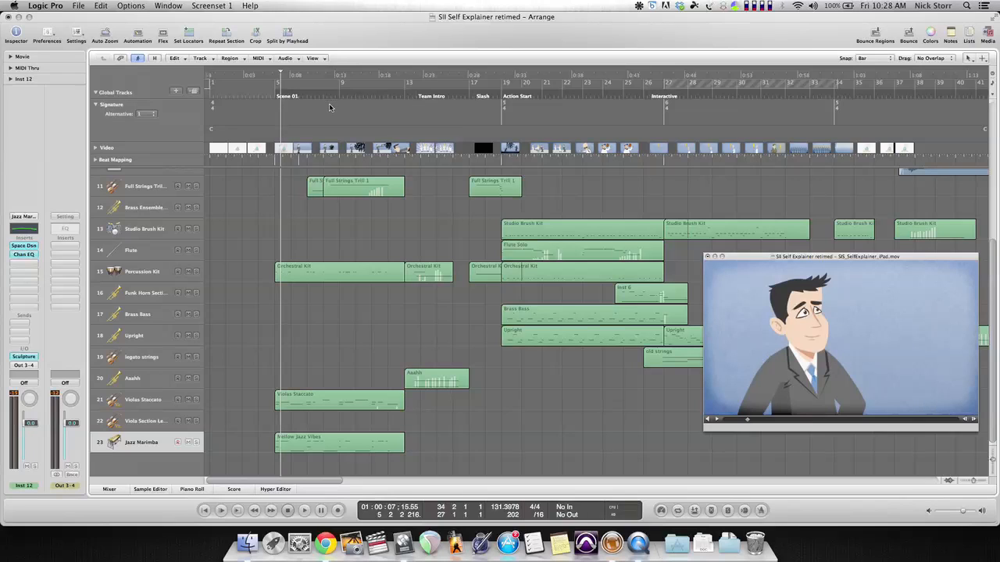
left_click(278, 95)
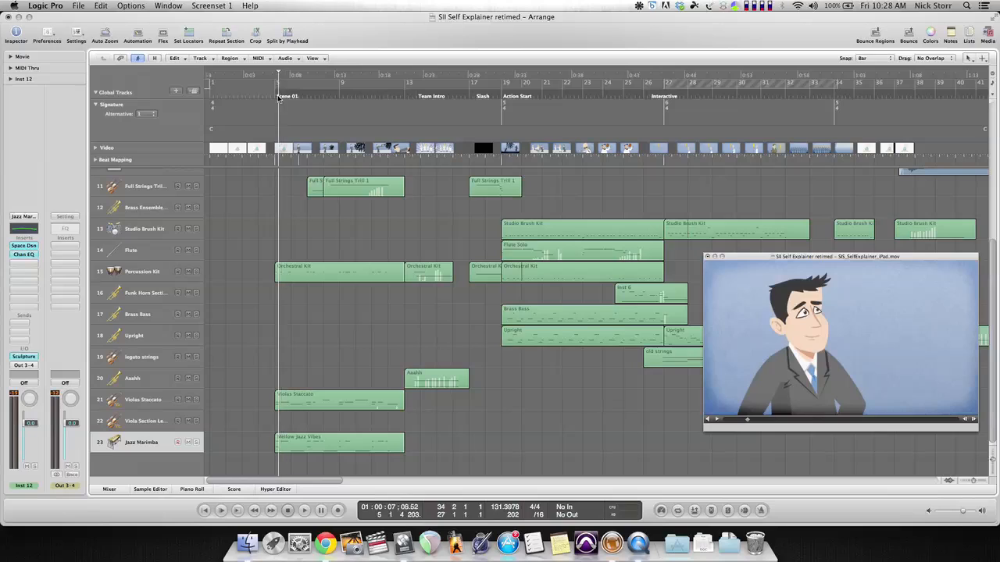
left_click(277, 96)
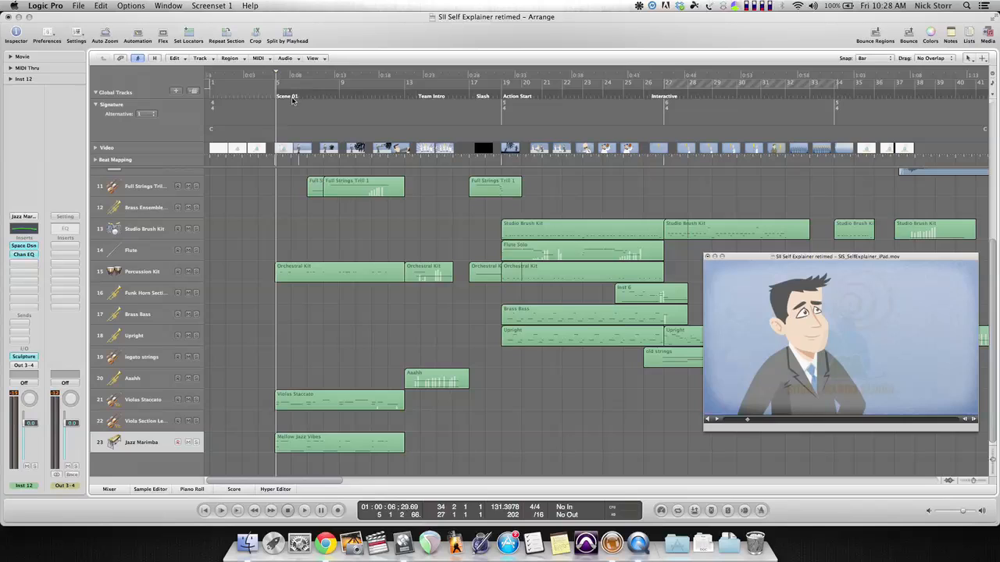
key("space")
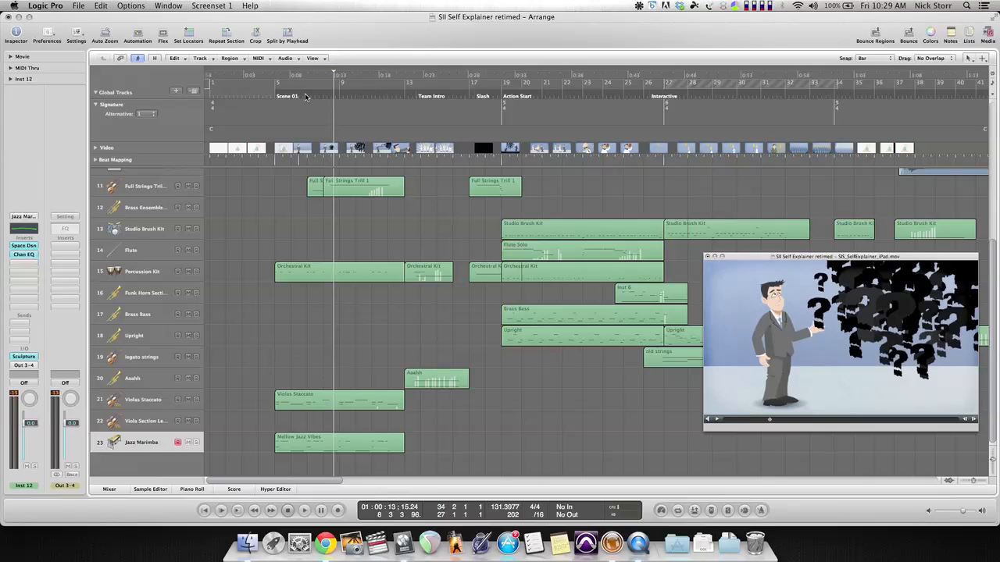
- Select the Full Strings Trill track and check the movie picture at several points between bar 13 and the start of Scene 01
left_click(150, 185)
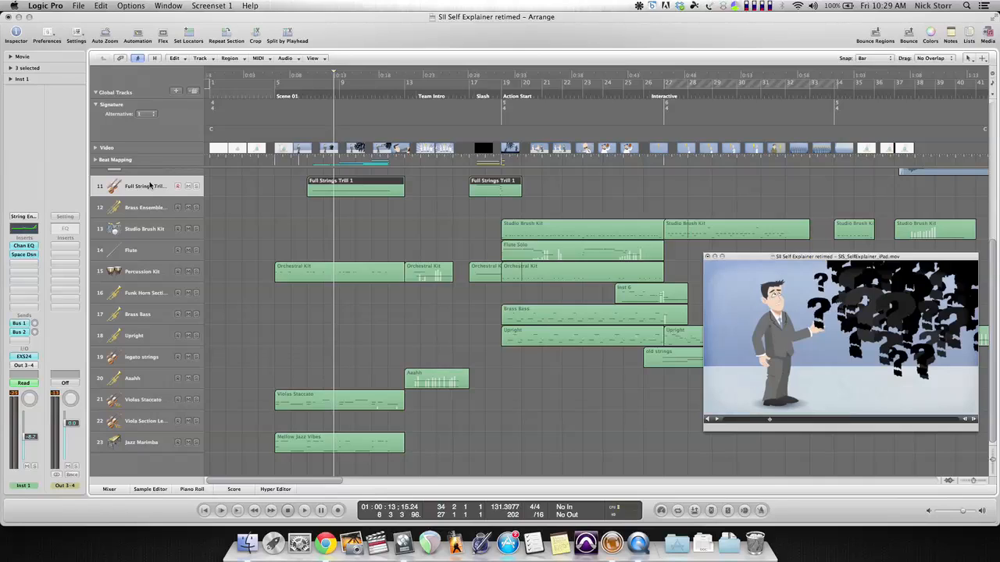
left_click(405, 97)
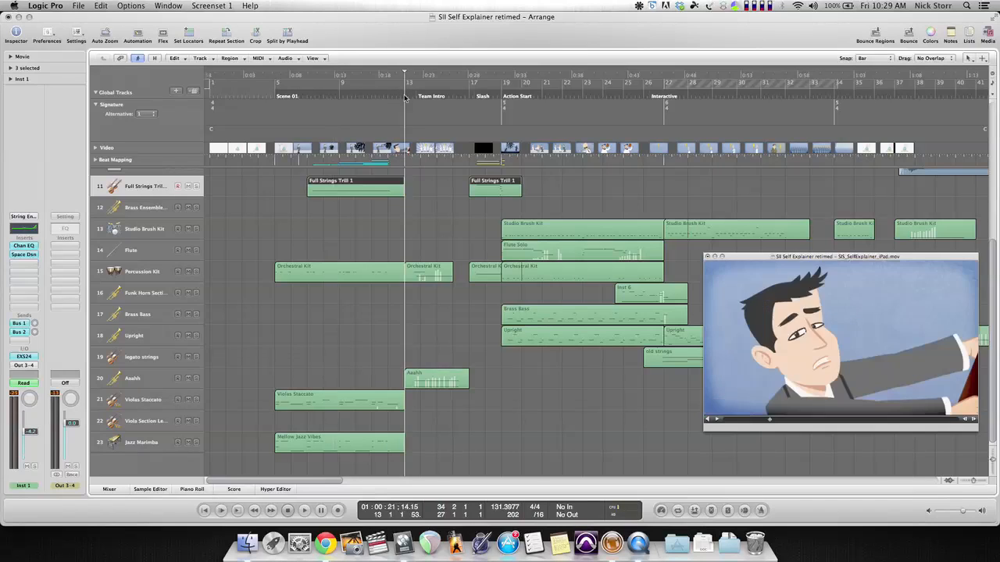
left_click(331, 96)
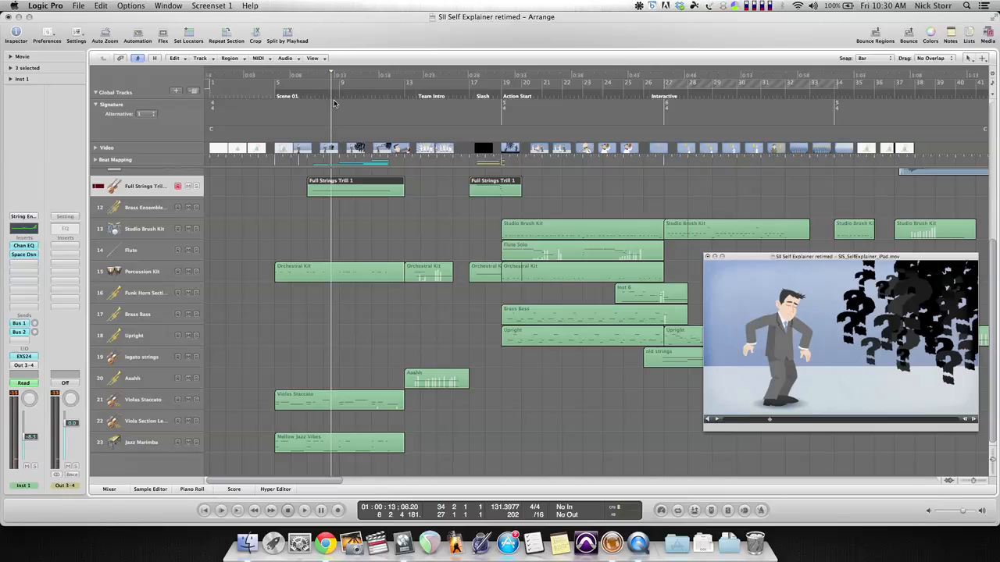
left_click(306, 97)
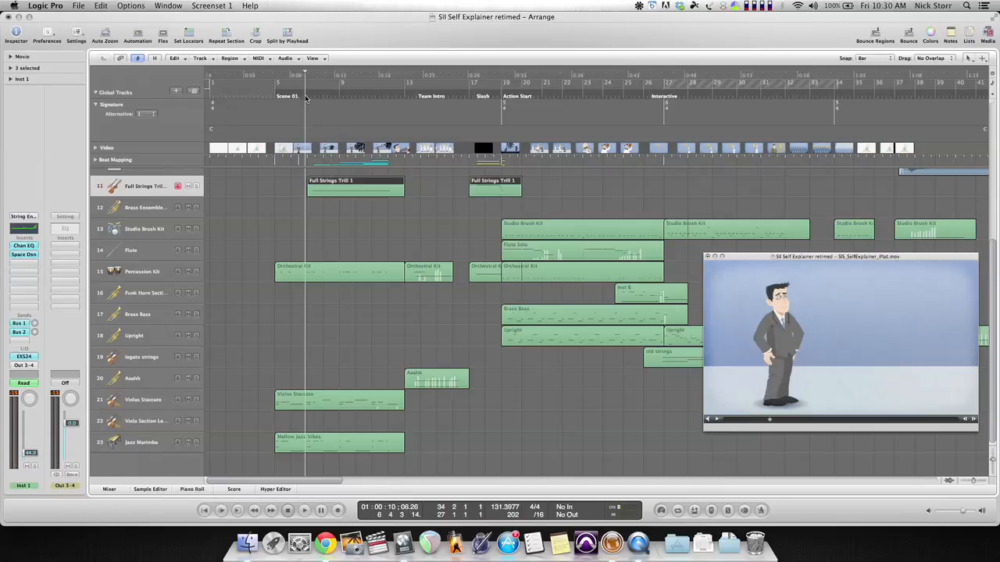
left_click(276, 98)
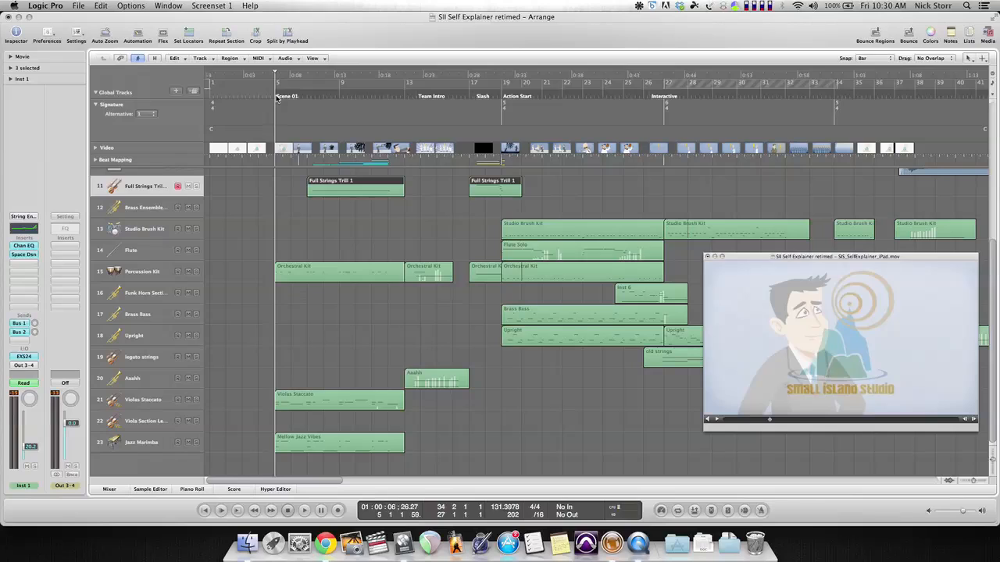
- Select the Violas Staccato track, disable its record arming, and play Scene 01 from just before bar 7 to its end
left_click(143, 400)
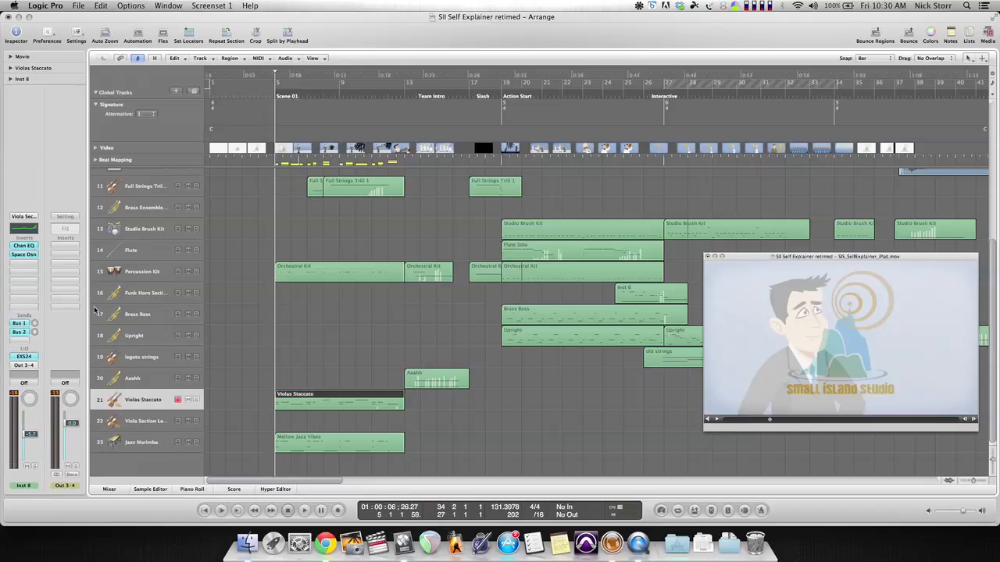
left_click(178, 400)
left_click(307, 99)
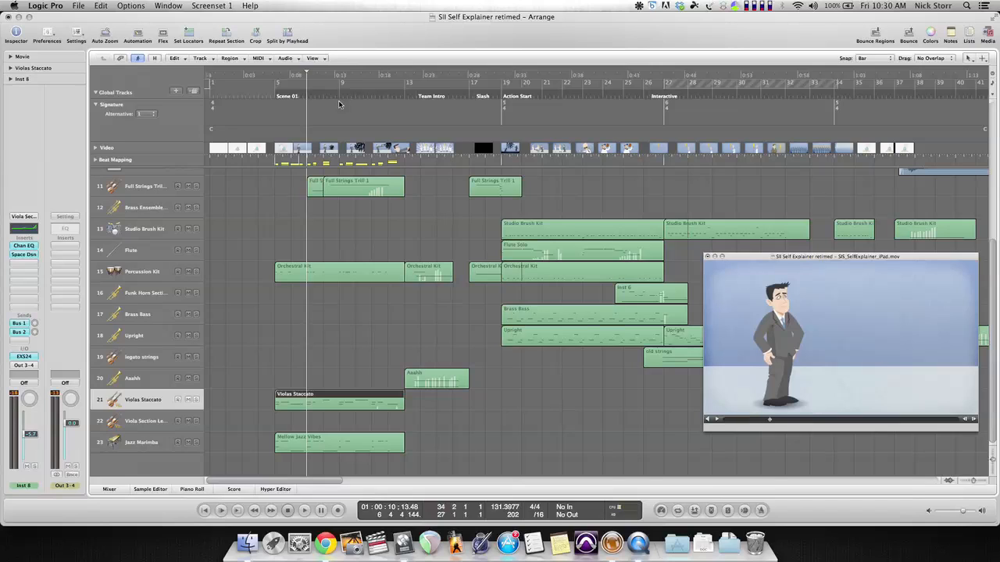
scroll(296, 182, "up", 1)
scroll(295, 182, "down", 1)
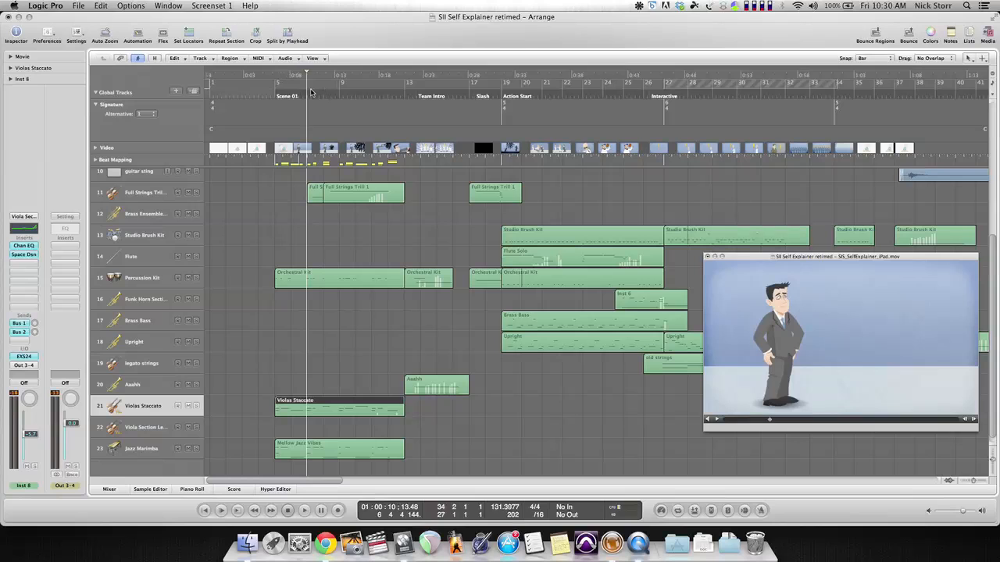
key("space")
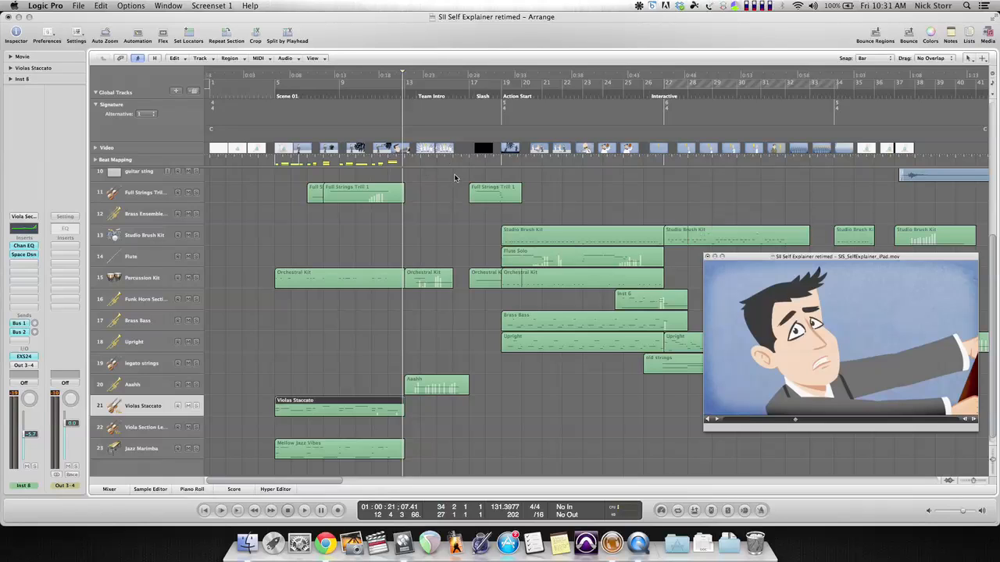
- Play through the Team Intro section, clear the region selection, and return the playhead to bar 16
key("space")
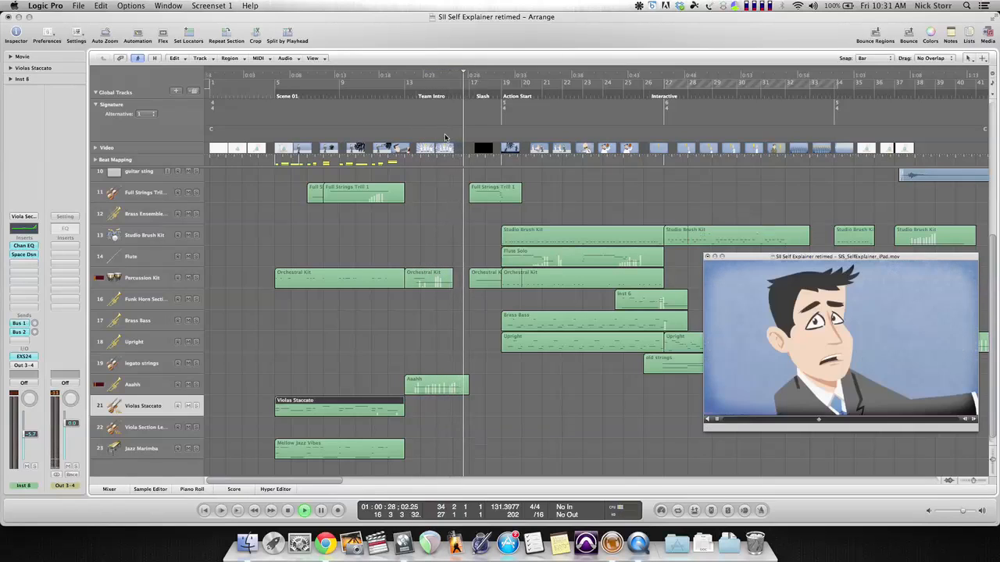
key("space")
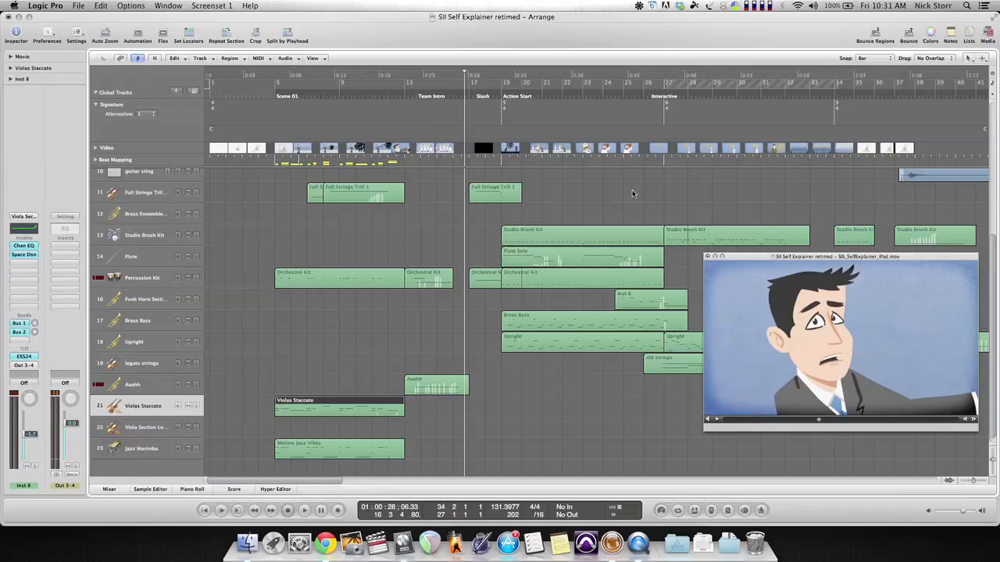
left_click(650, 247)
left_click(457, 97)
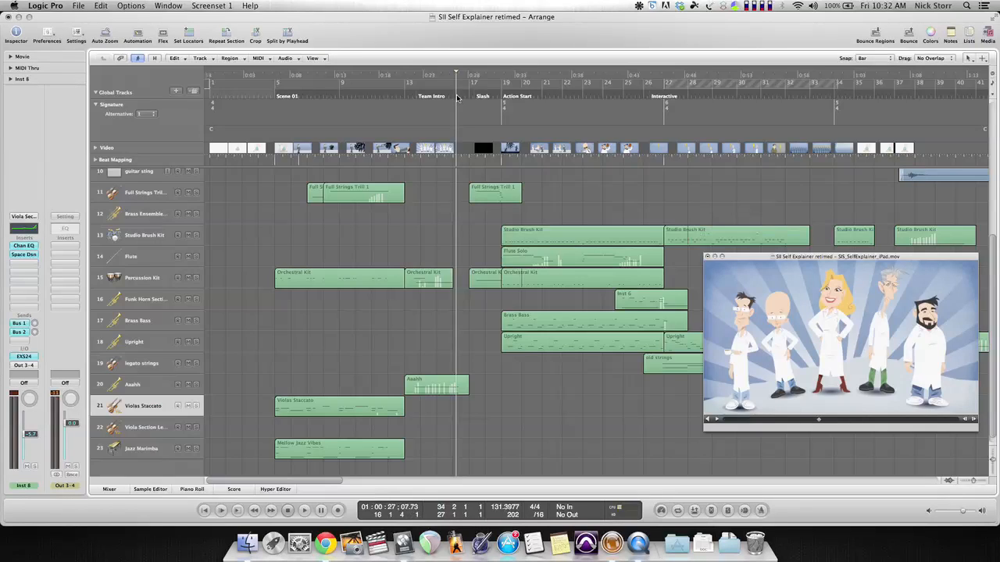
- Audition the Aaahh and Percussion Kit tracks, playing the soloed percussion from the start of bar 13
left_click(137, 386)
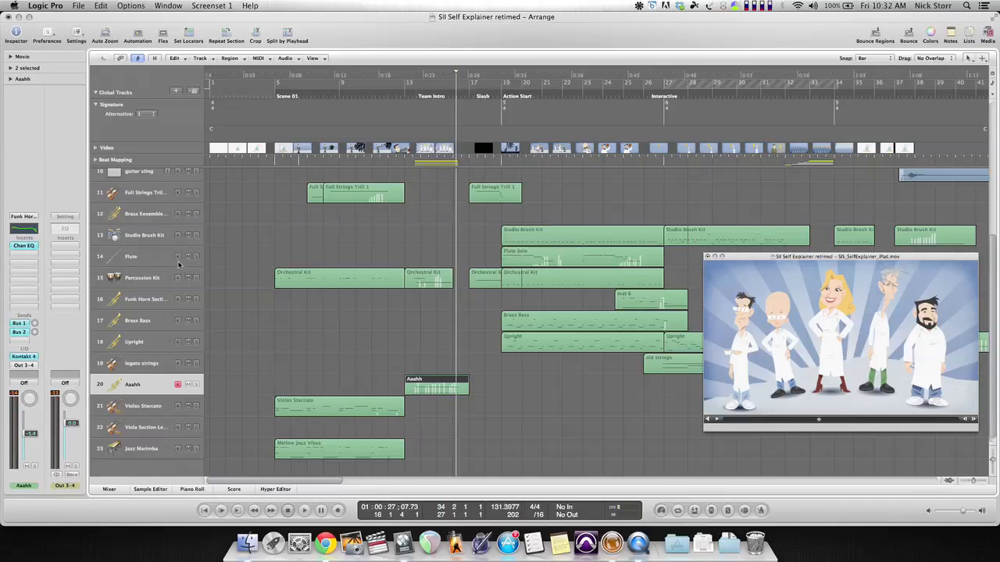
left_click(144, 280)
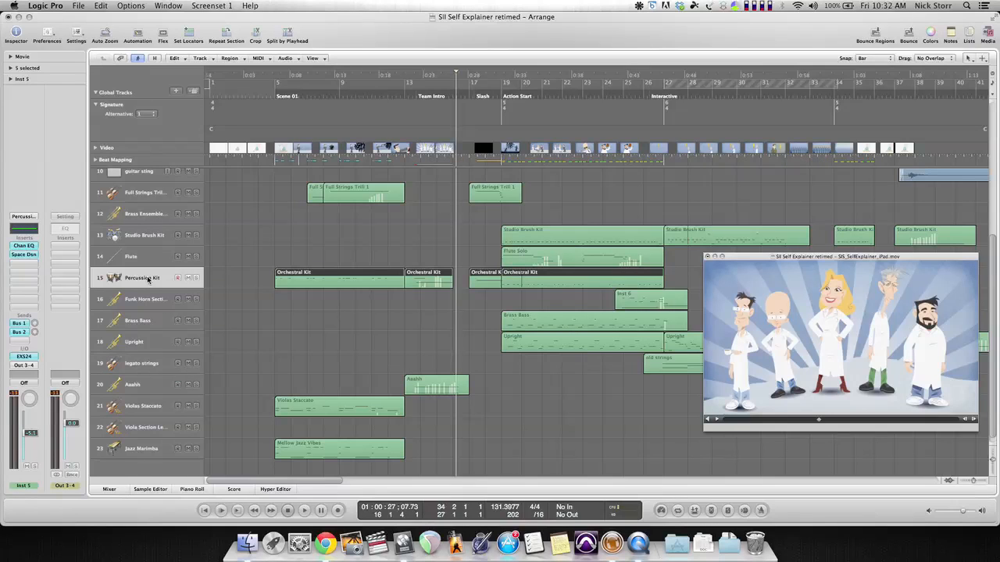
left_click(408, 95)
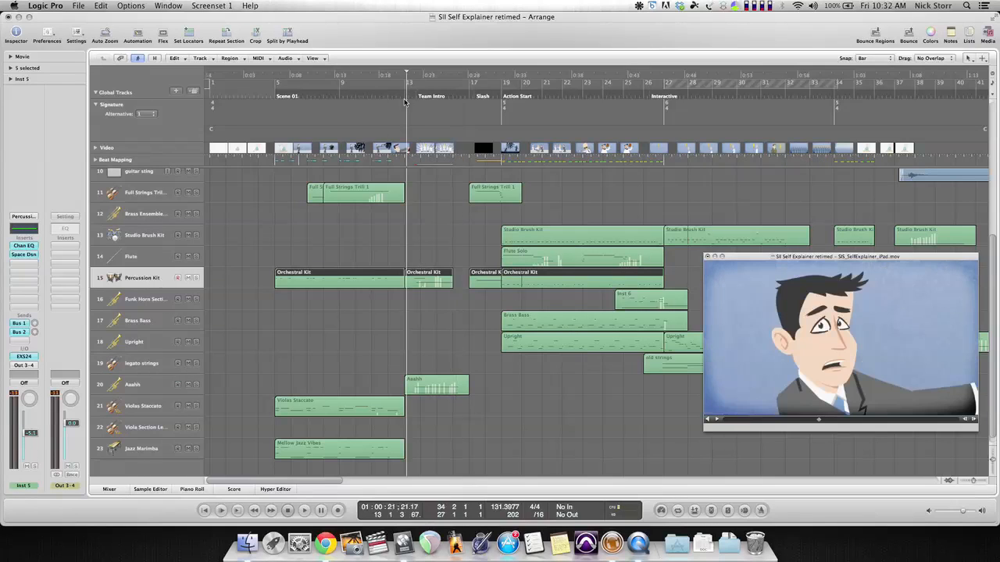
left_click(196, 278)
key("space")
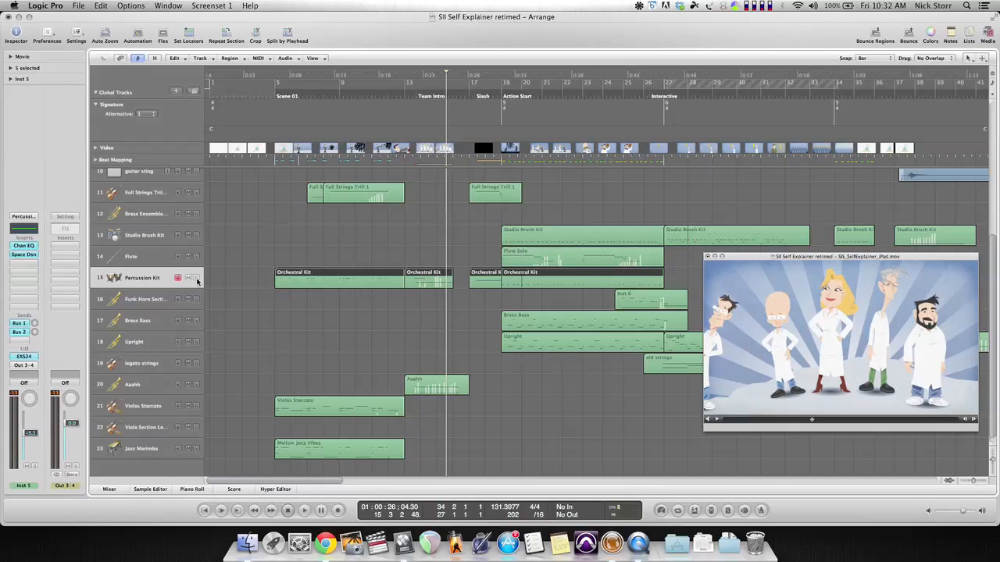
- Play the score from just before the Team Intro marker through the Action Start section, lowering the master volume along the way
left_click(414, 95)
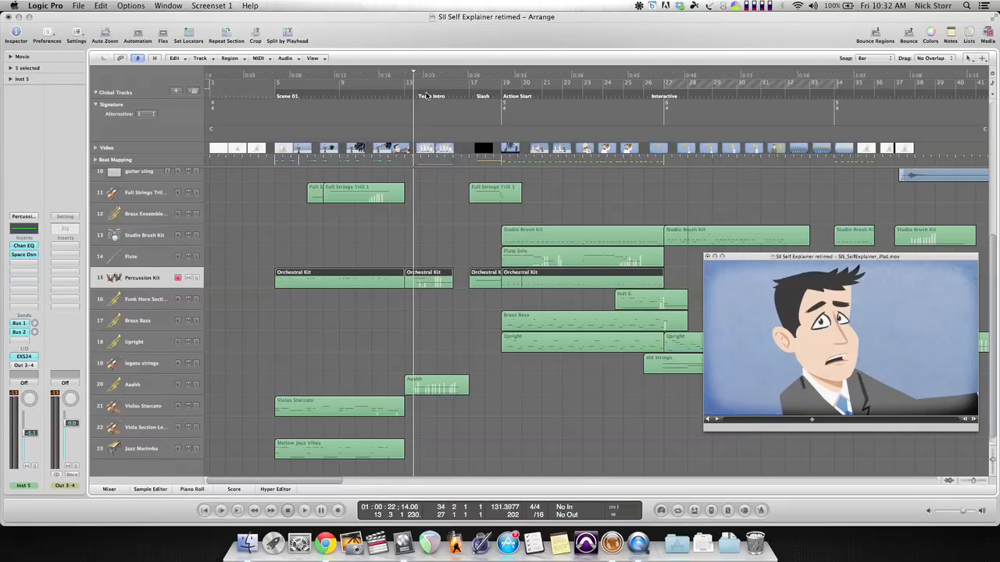
key("space")
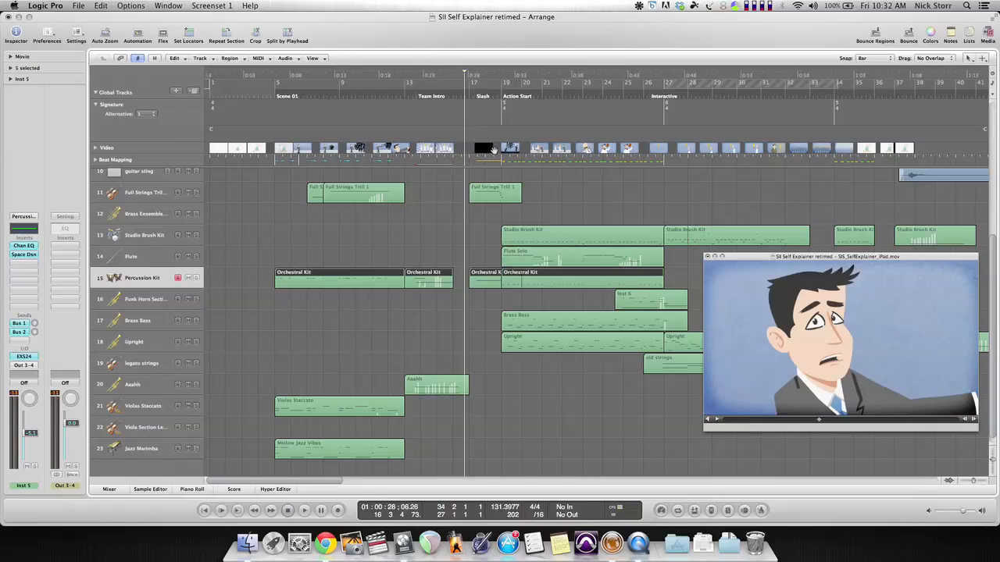
key("space")
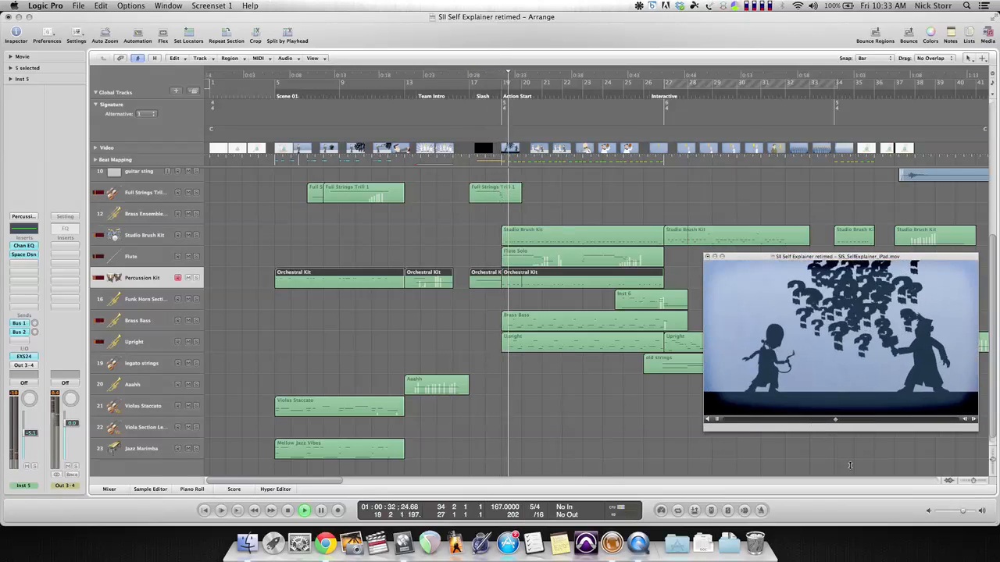
left_click_drag(965, 513, 950, 514)
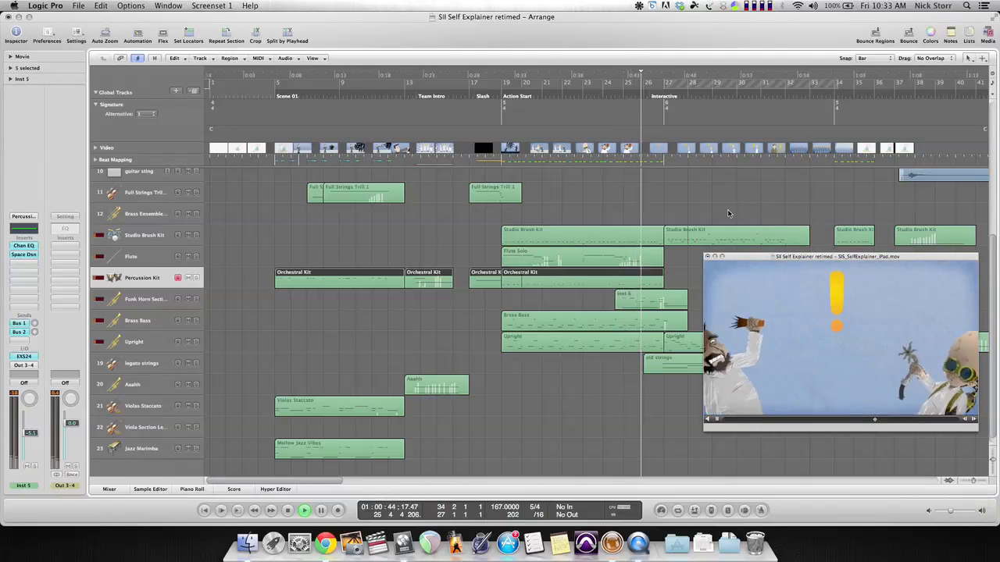
key("space")
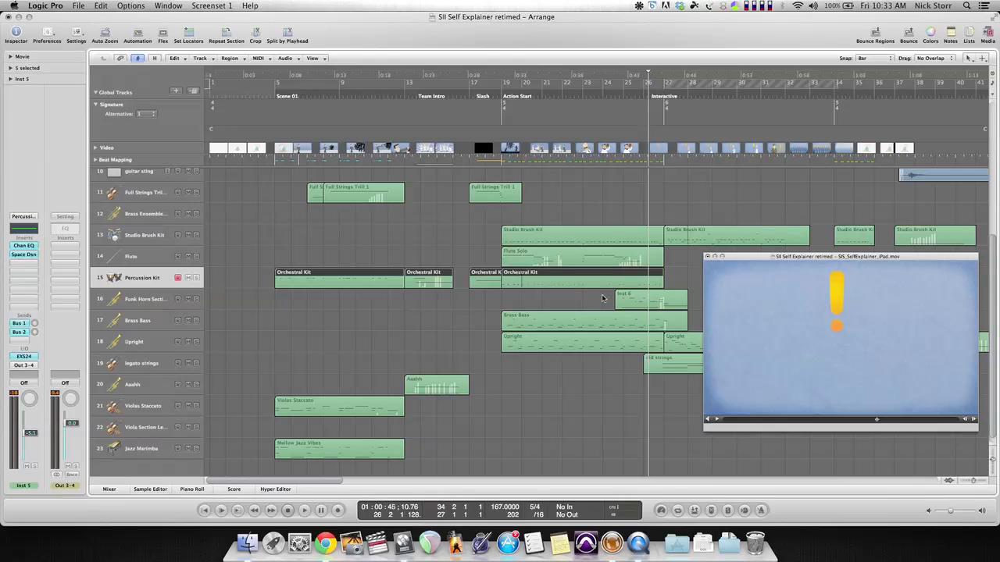
- Step the playhead through the Slash section to examine the split-screen frames back to bar 17
left_click(487, 96)
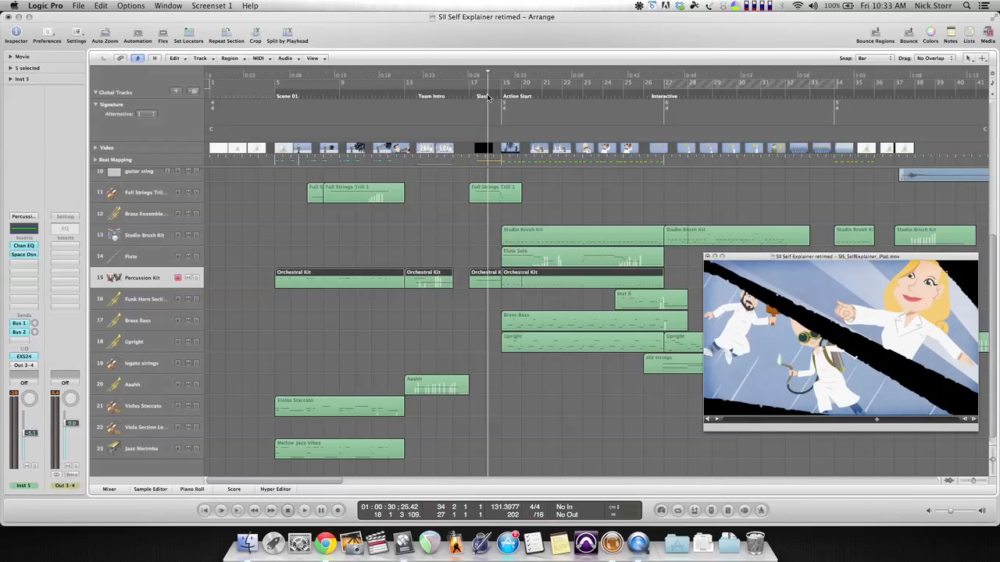
left_click(476, 95)
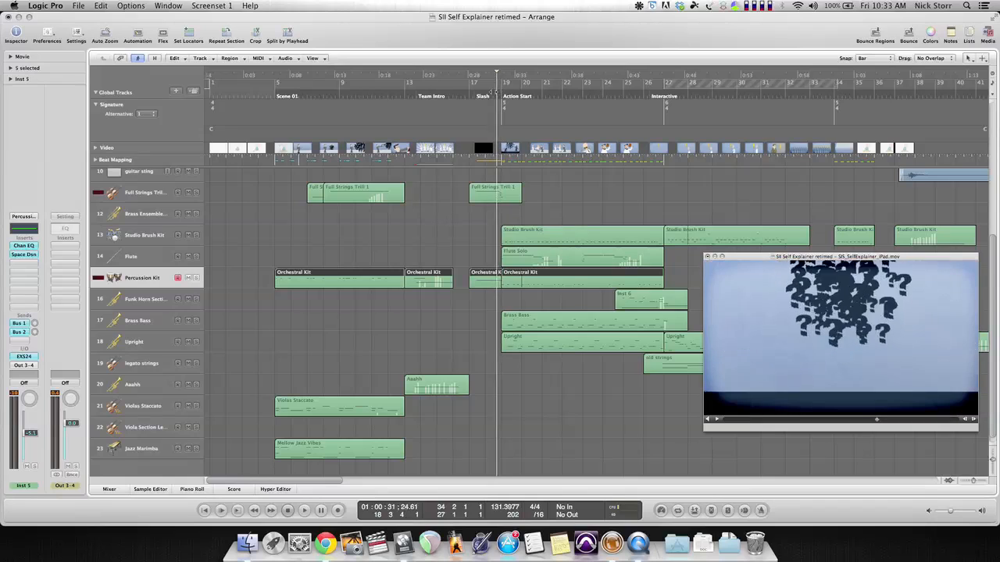
left_click(489, 95)
left_click(488, 93)
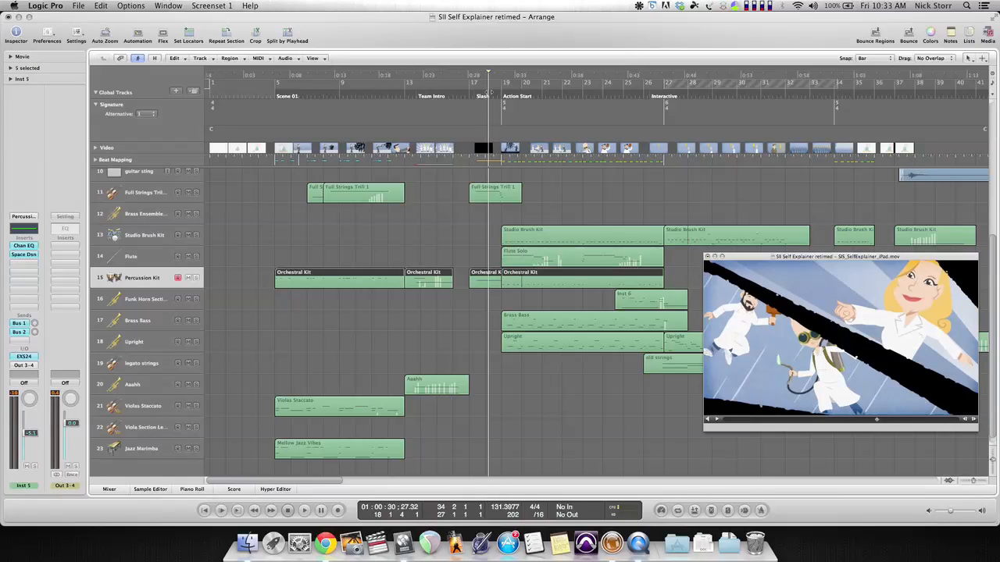
left_click(479, 94)
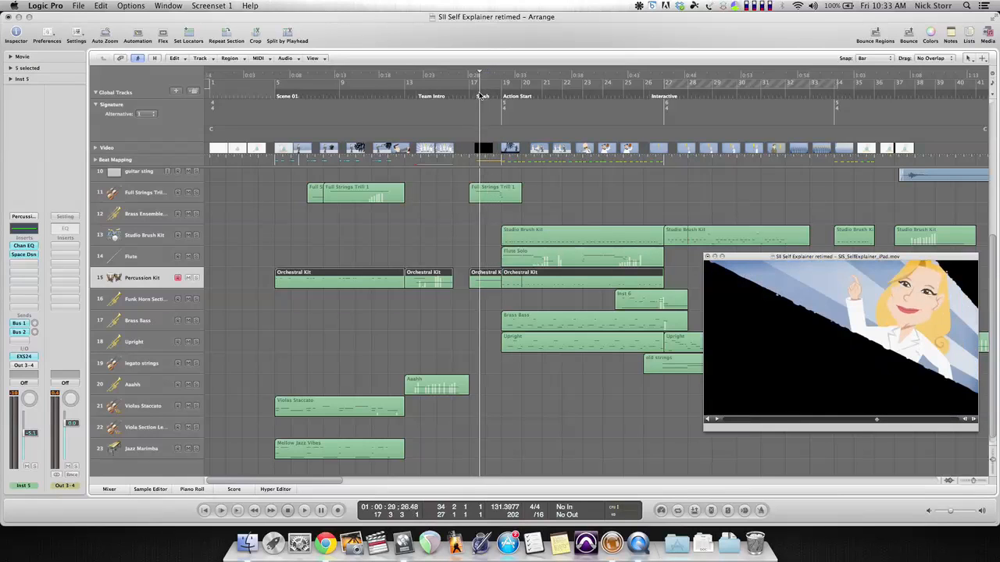
left_click(476, 96)
left_click(472, 97)
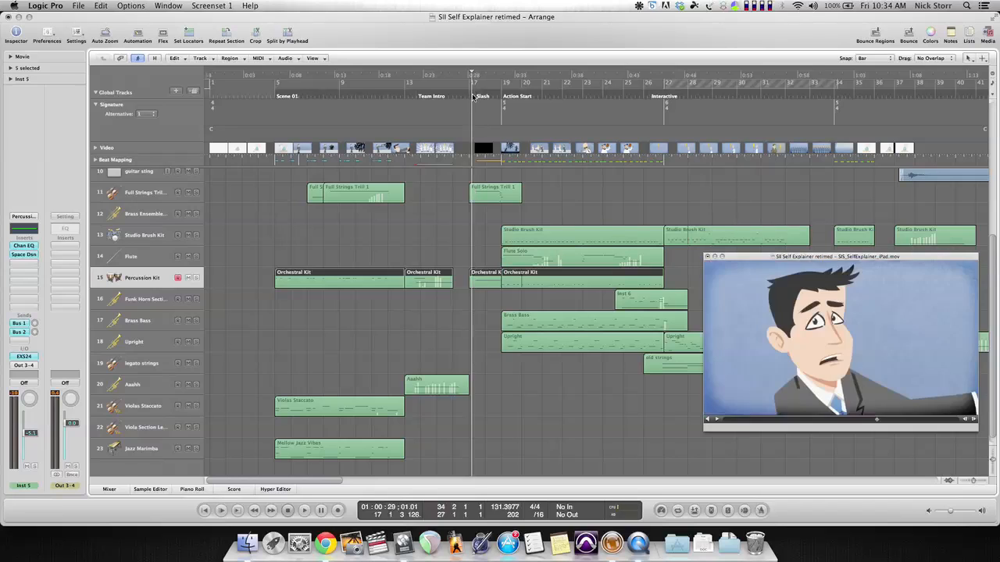
- Play the Slash section from its marker and return the playhead to the start of bar 17
left_click(474, 96)
key("space")
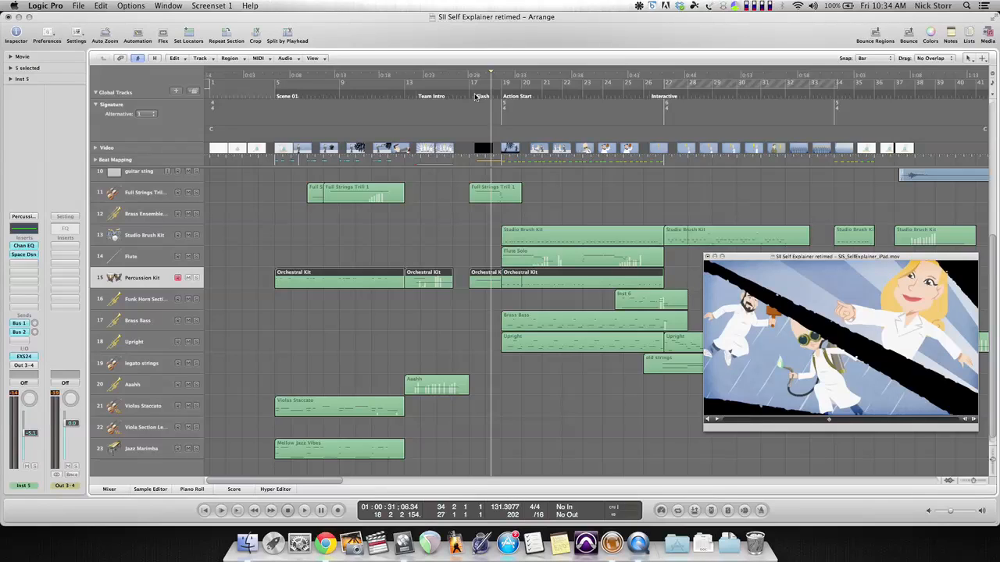
left_click(472, 94)
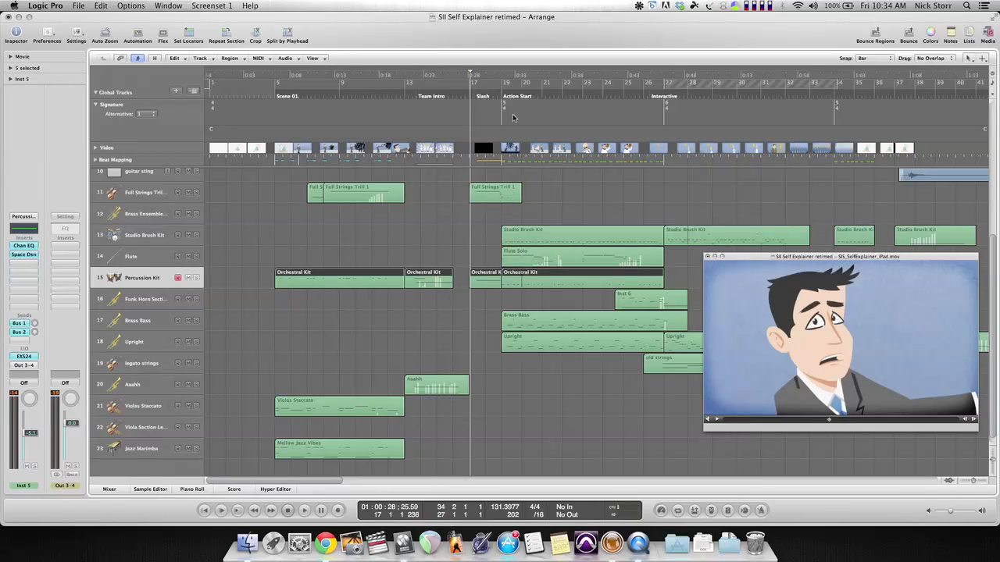
- Play the Action Start section from its marker with the Studio Brush Kit track soloed
left_click(504, 96)
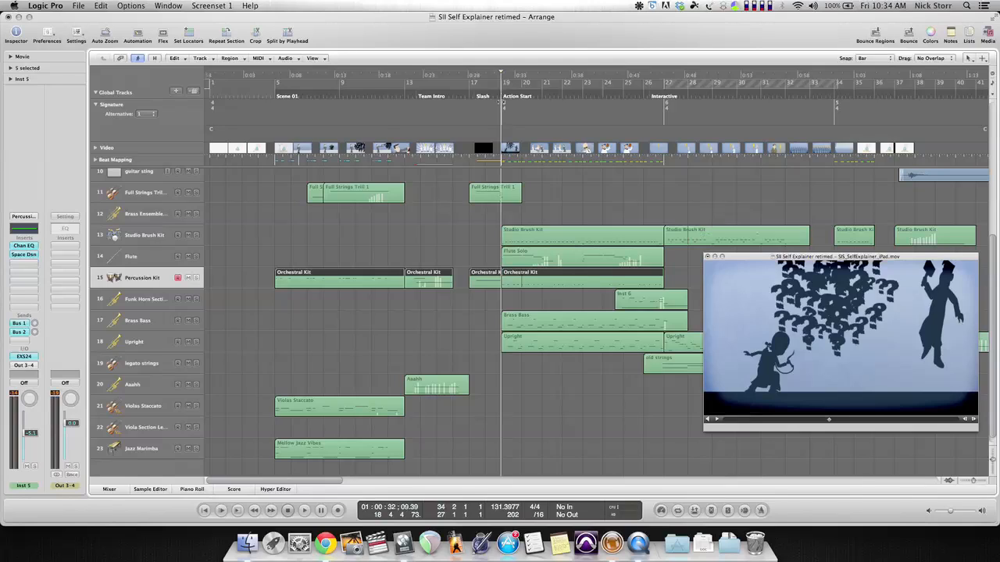
left_click(197, 236)
key("space")
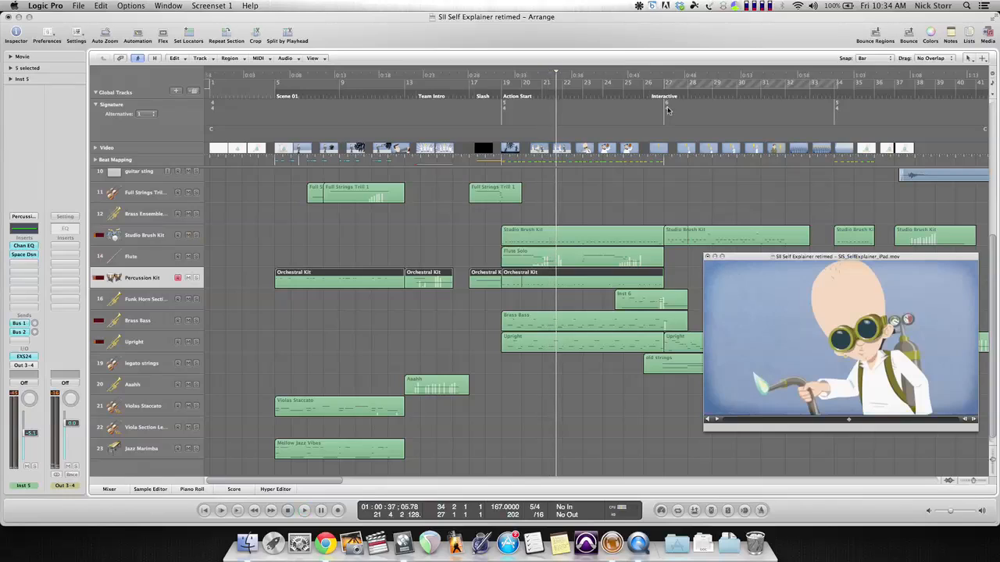
- Return to the Action Start marker and play the section with the Flute track soloed, clearing the solo before stopping
left_click(514, 92)
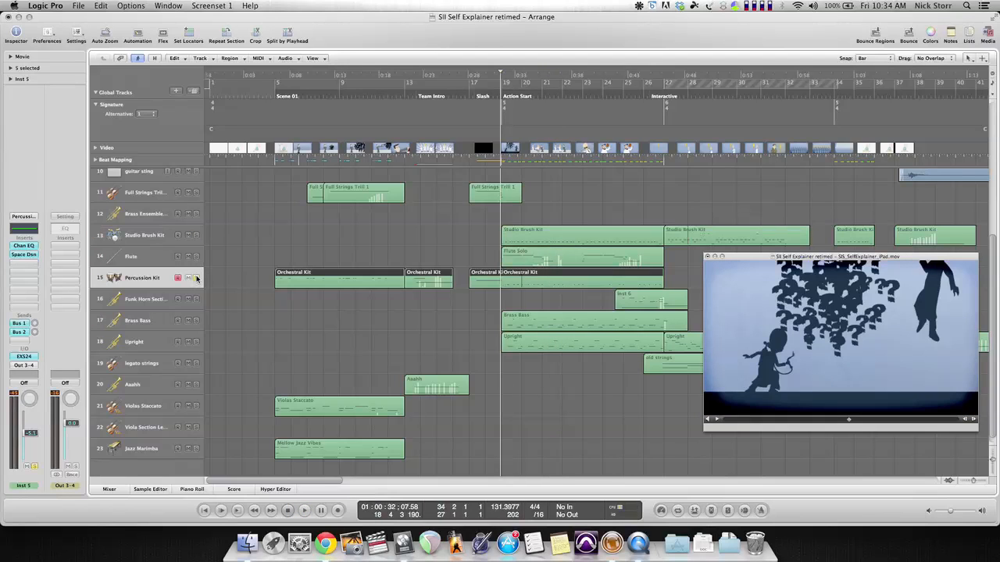
left_click(196, 256)
key("space")
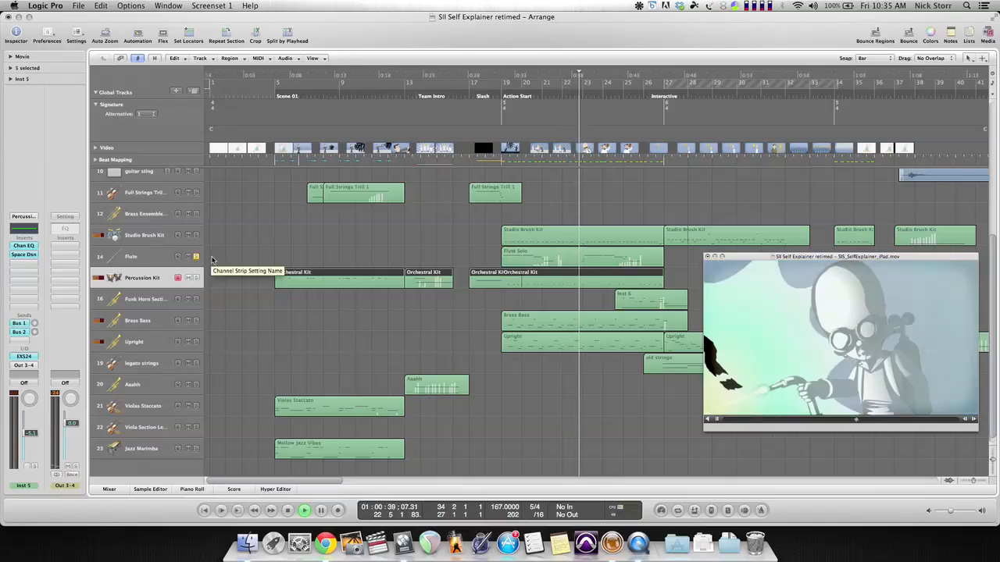
left_click(196, 258)
key("space")
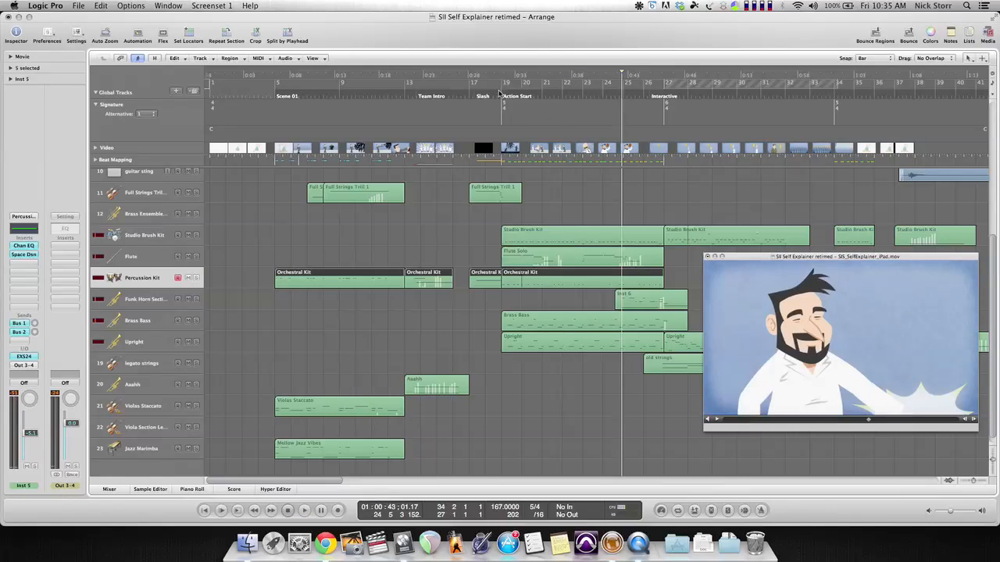
- Audition the soloed Percussion Kit track from Action Start and return the playhead to that marker
left_click(499, 89)
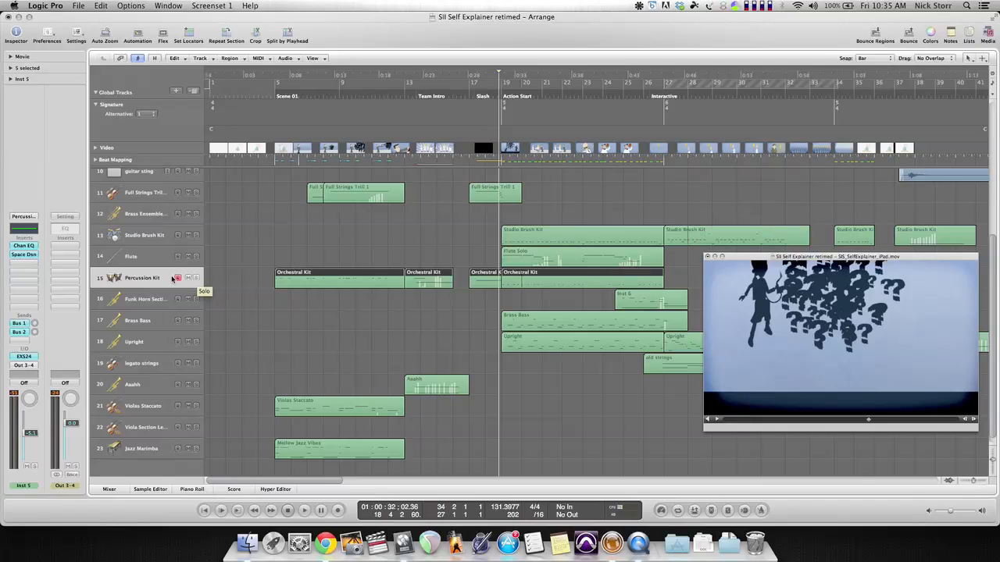
key("space")
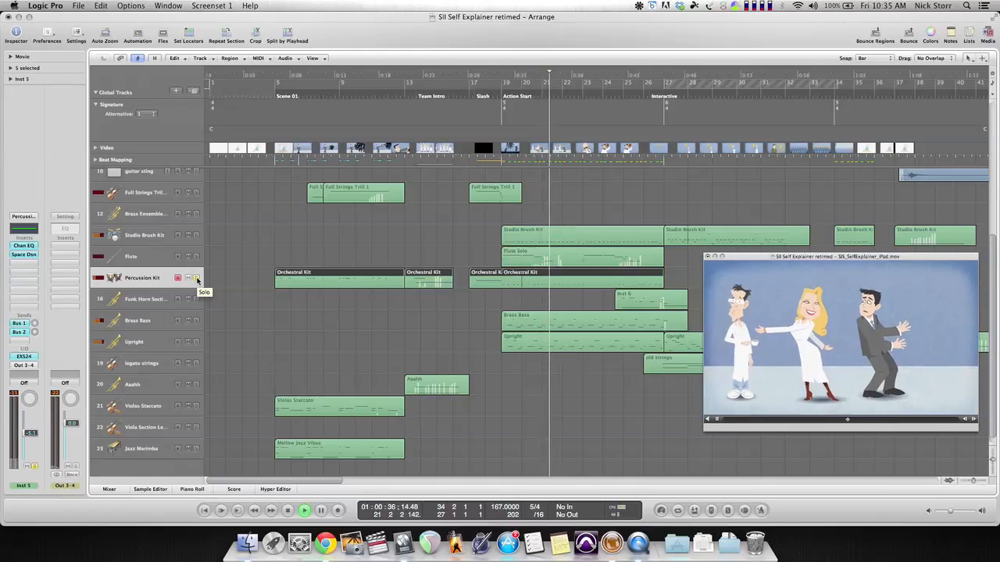
left_click(503, 95)
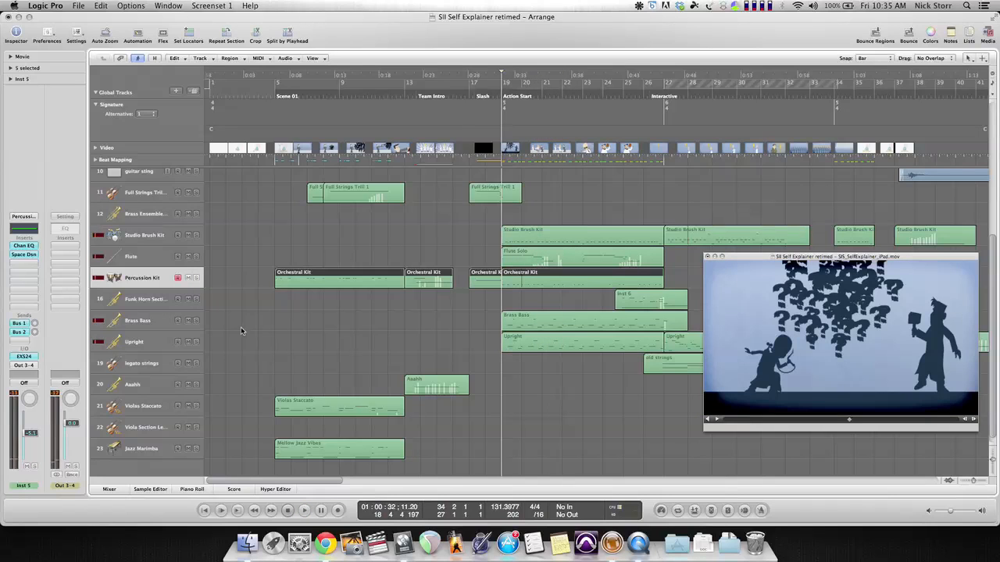
- Play Action Start with the Upright and Brass Bass tracks soloed, and move the stopped playhead back to bar 24
left_click(196, 342)
key("space")
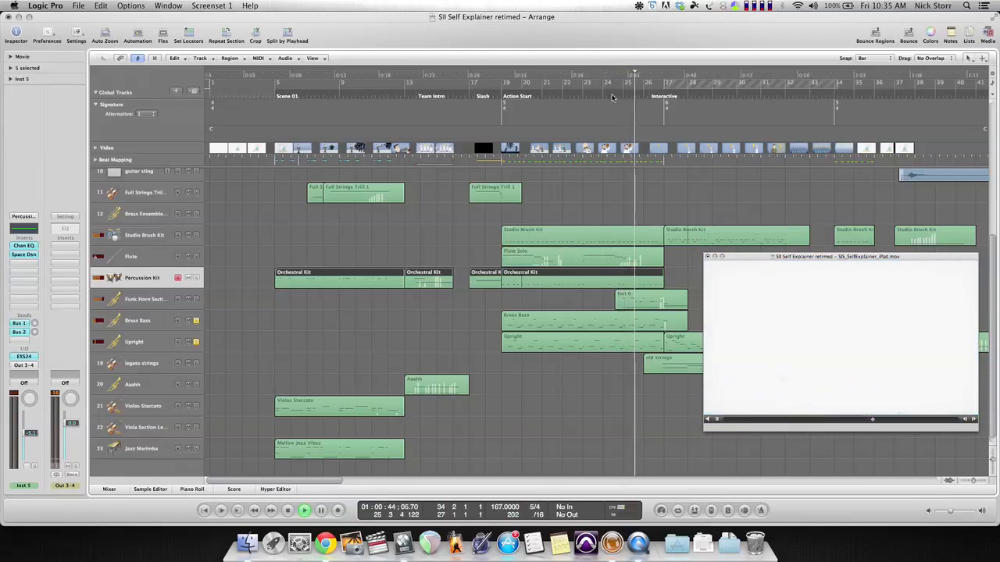
key("space")
key("comma")
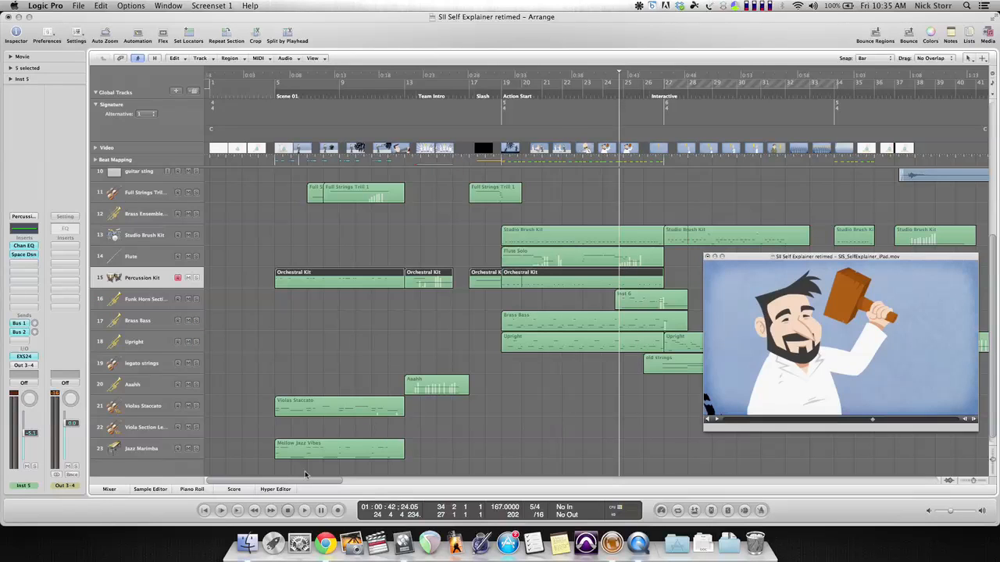
- Play the score from bar 24 into the beginning of the Interactive section
left_click_drag(297, 479, 352, 484)
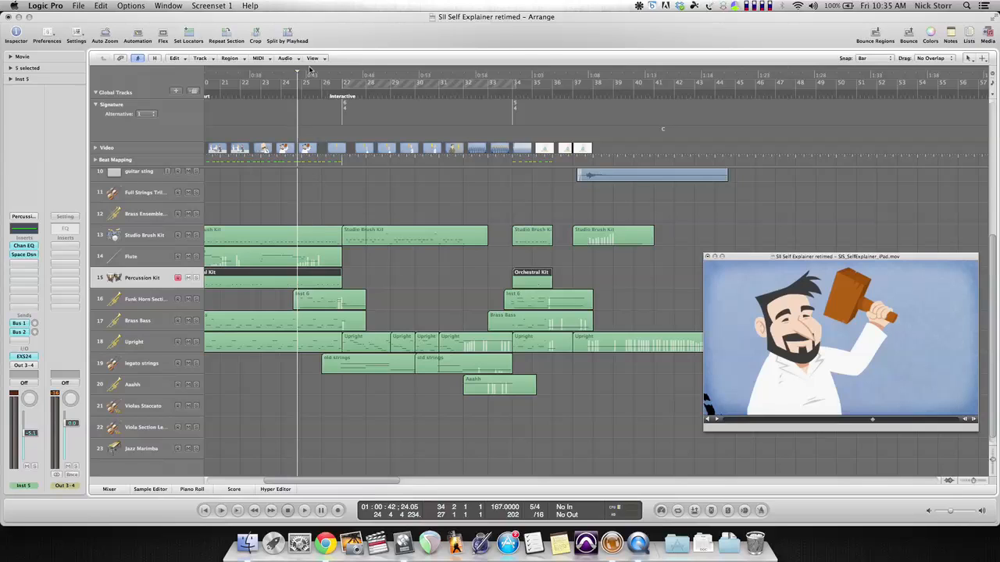
key("space")
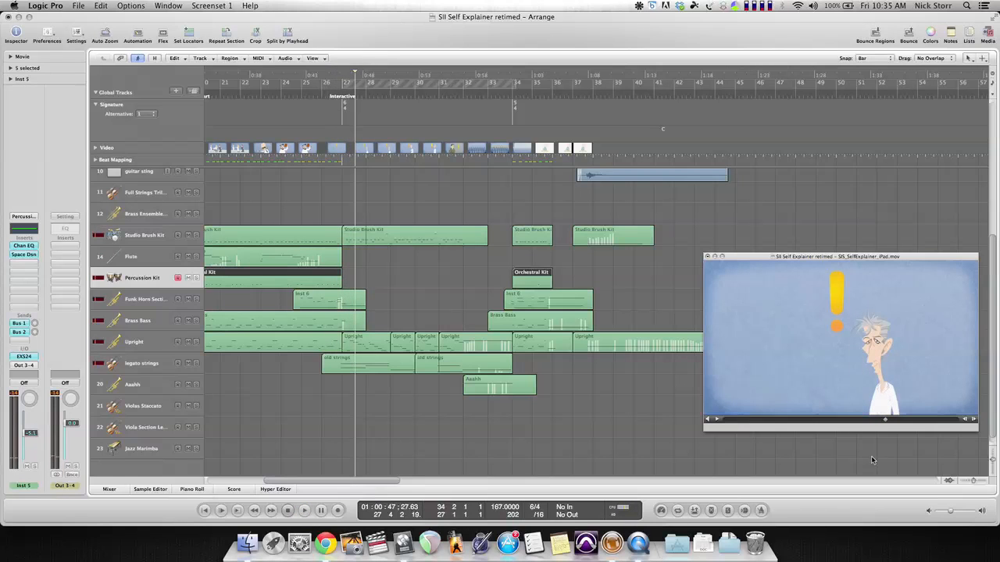
- Examine the VOX tracks of the Interactive section, scrubbing back to bar 23 and returning to the Interactive marker
left_click_drag(993, 357, 987, 214)
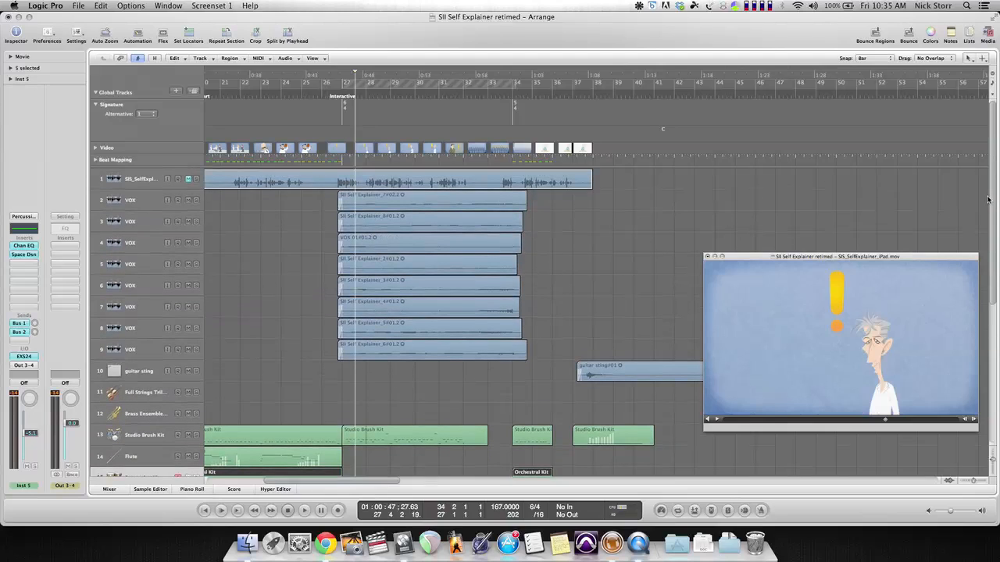
left_click(342, 94)
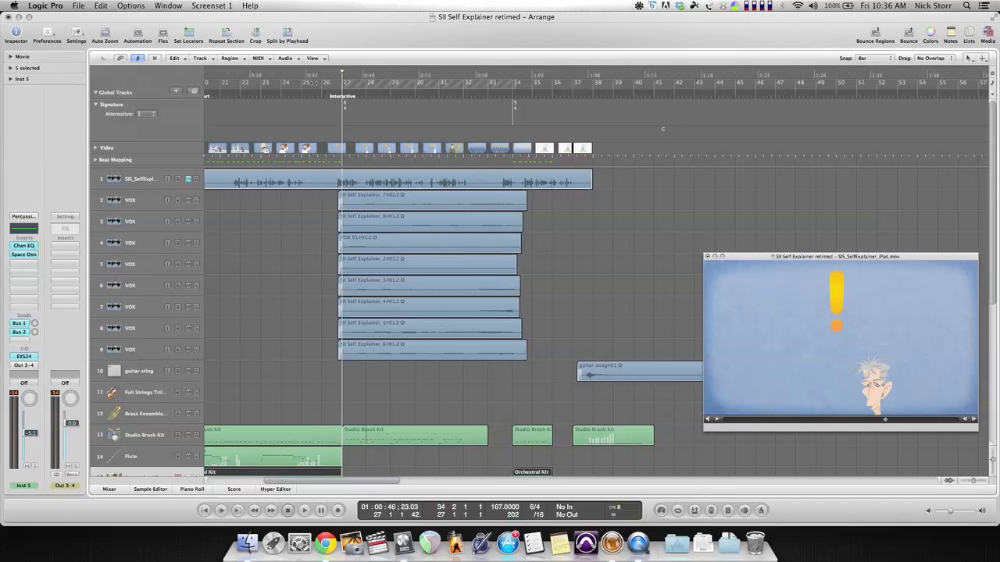
left_click_drag(309, 98, 271, 97)
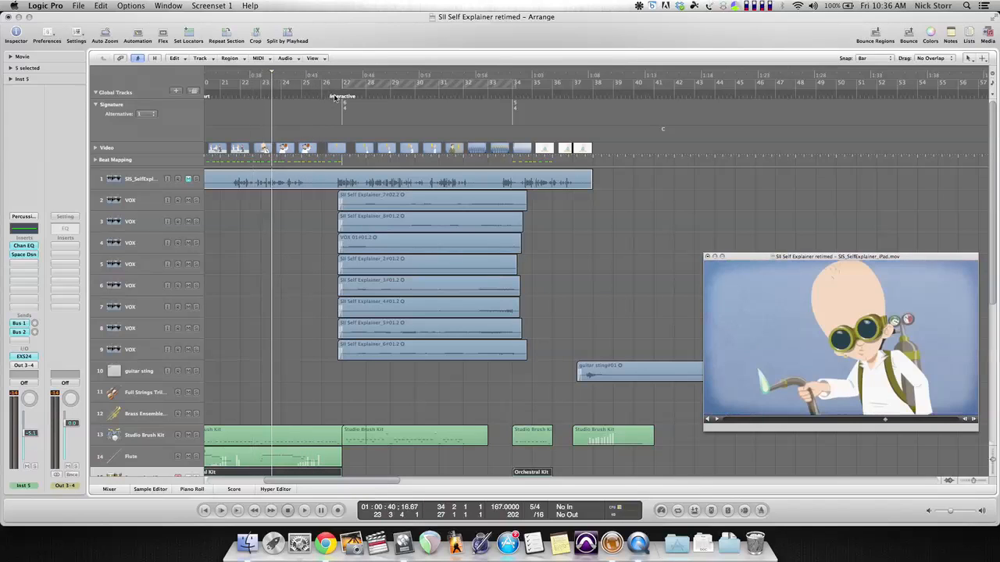
left_click(335, 96)
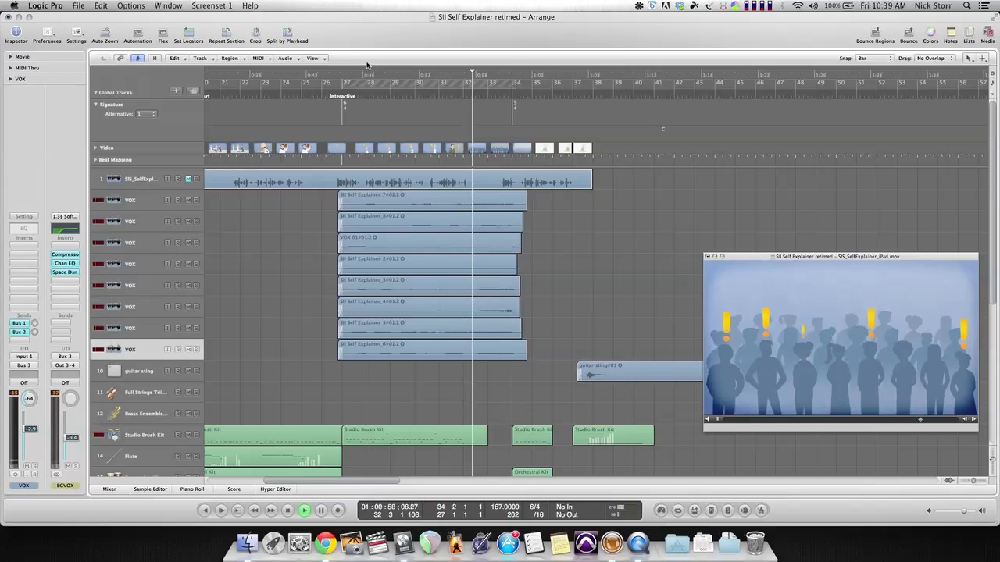
- Place the playhead at the start of bar 27 and solo all VOX channels, 2 through 9, together in the mixer
double_click(345, 92)
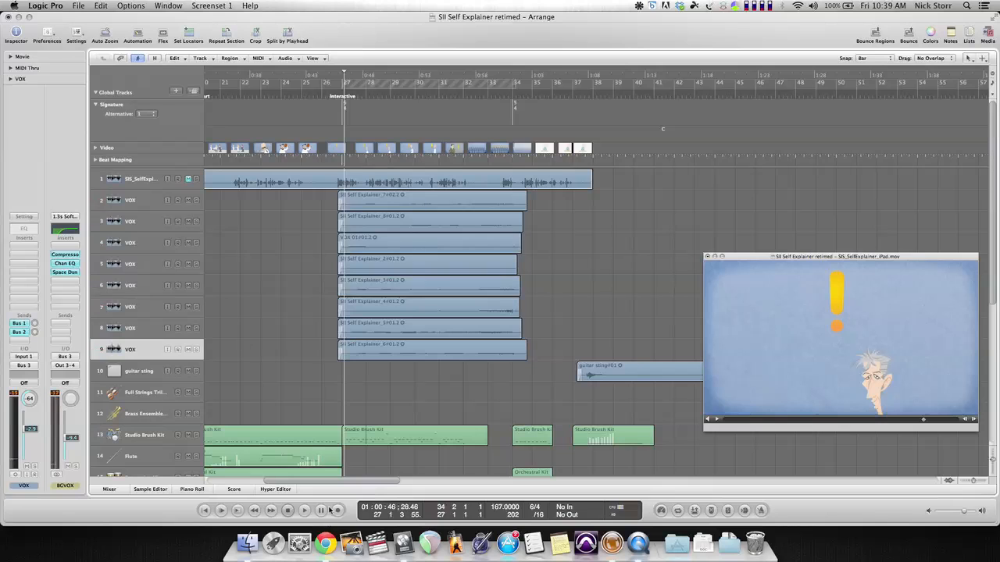
key("super+2")
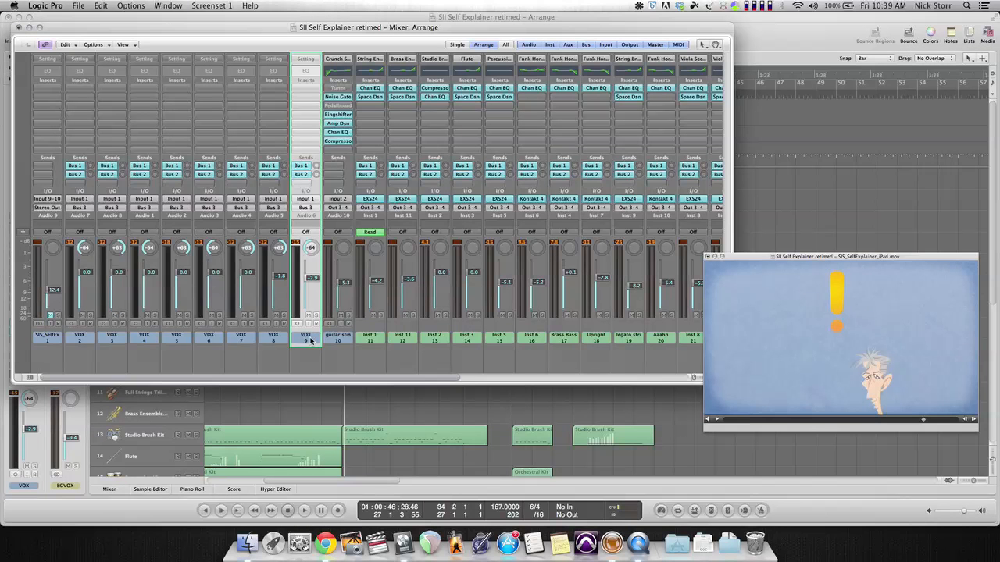
left_click_drag(310, 340, 74, 343)
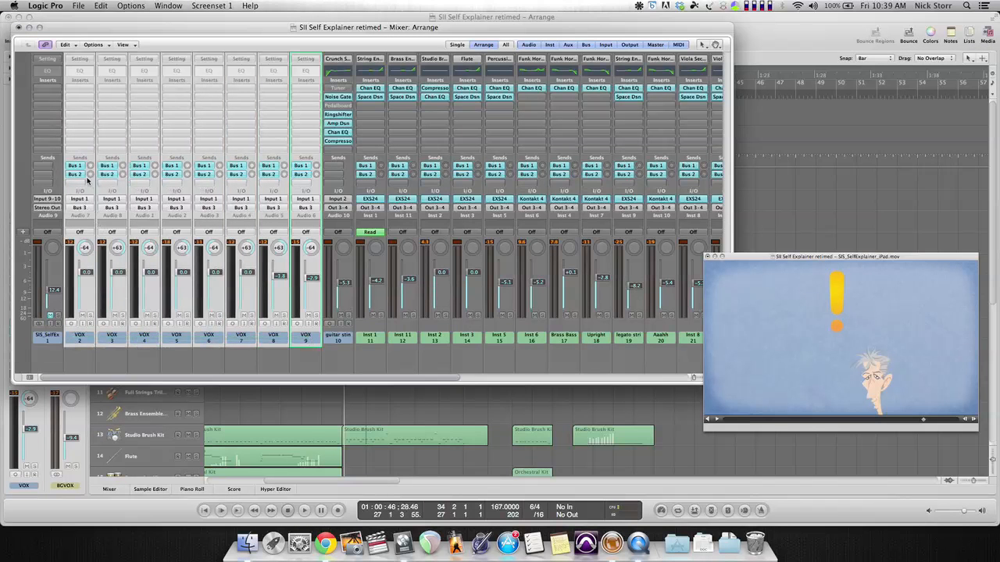
left_click(91, 316)
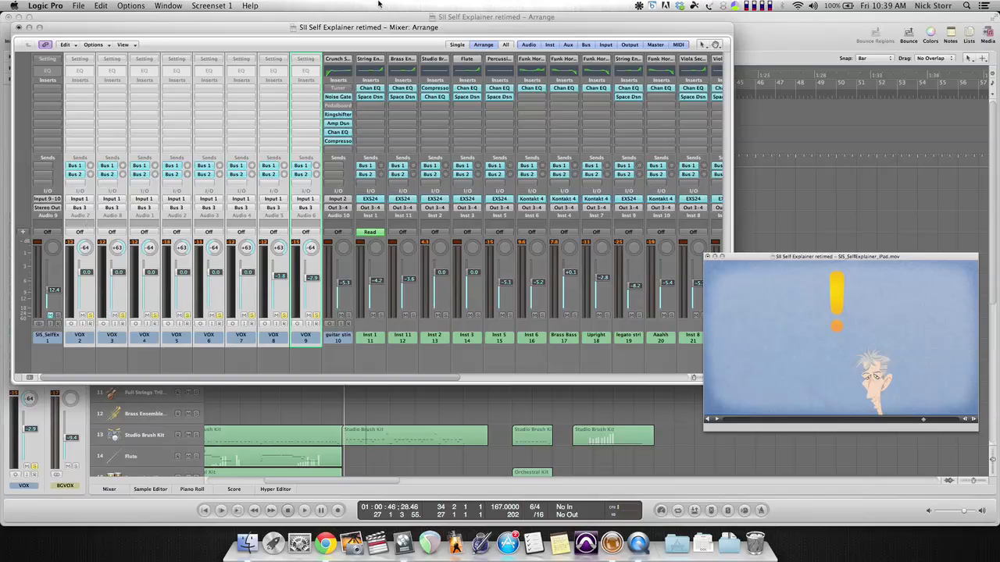
left_click(19, 27)
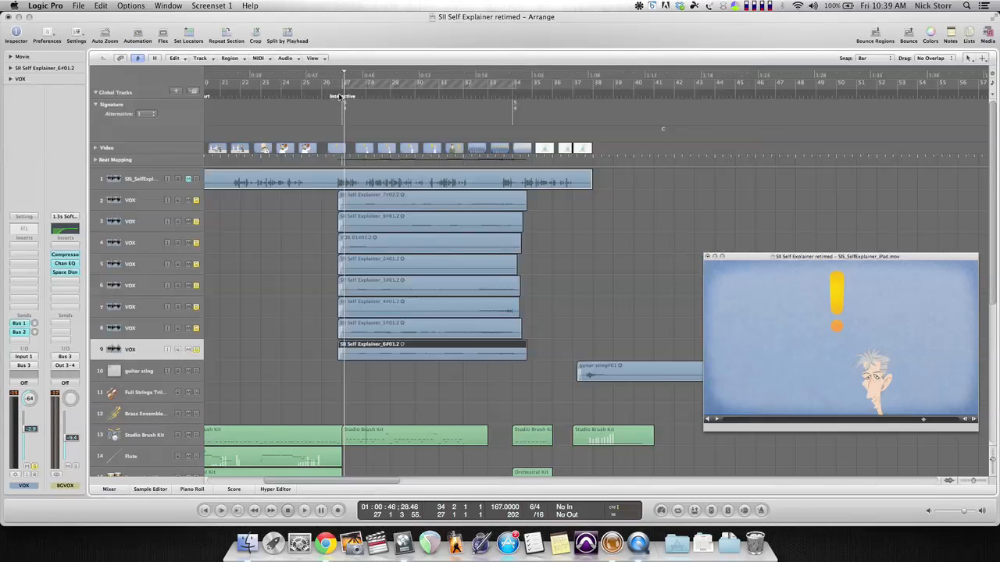
- Play the soloed VOX tracks from bar 27 to bar 30 and raise the master volume during playback
key("space")
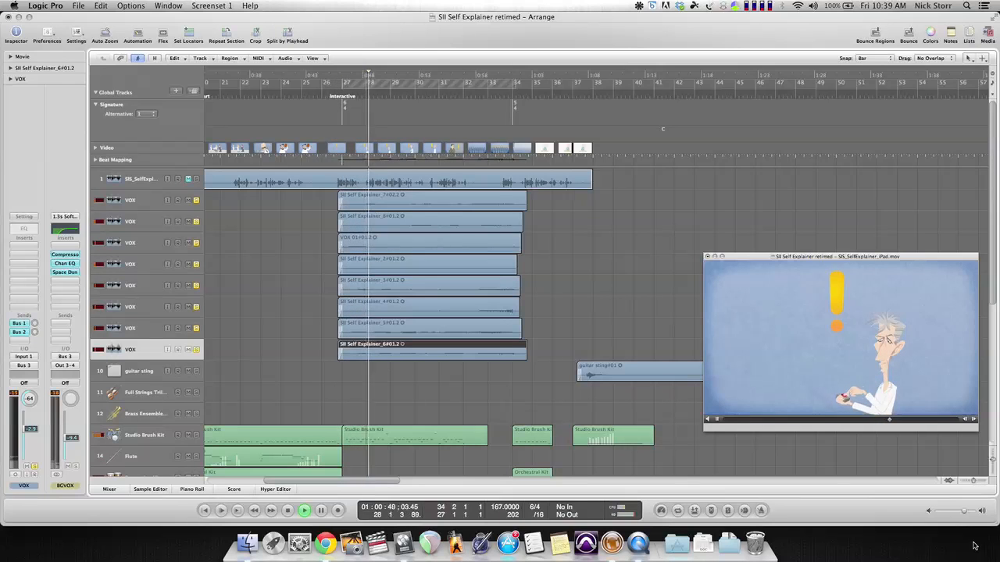
left_click_drag(963, 511, 972, 512)
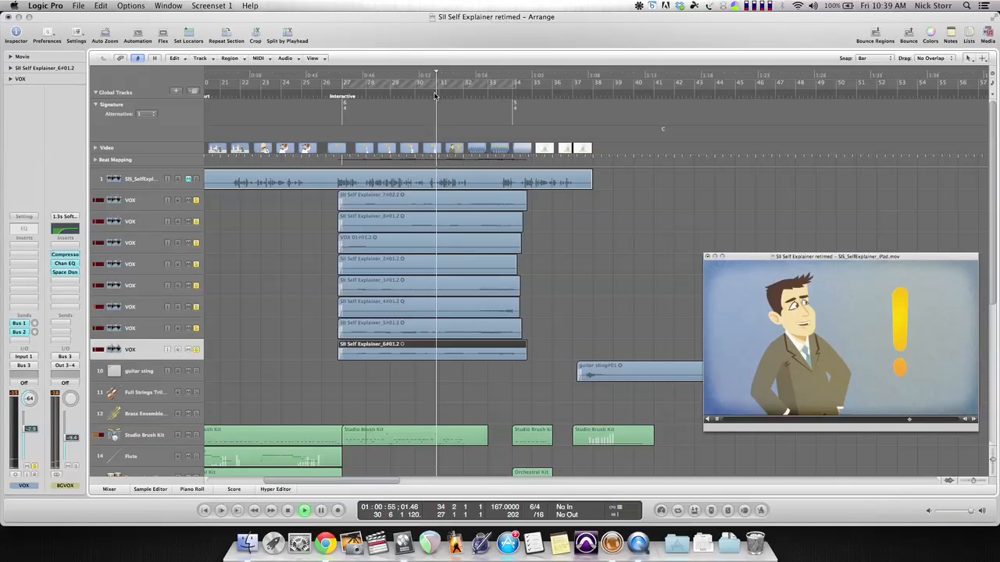
key("space")
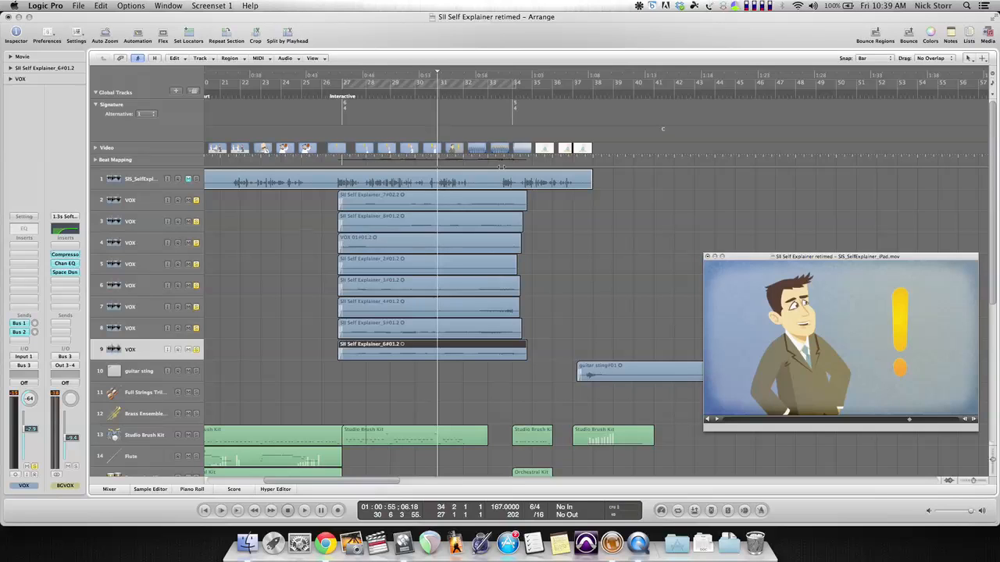
- Select the Aaahh region near bar 32 and examine the instrument tracks below the VOX tracks
scroll(548, 243, "down", 6)
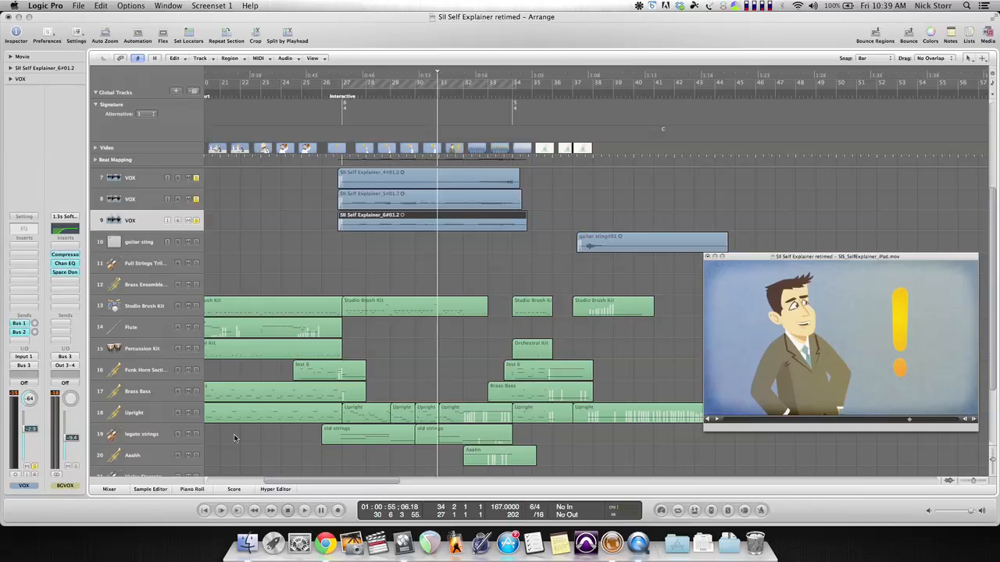
left_click(507, 459)
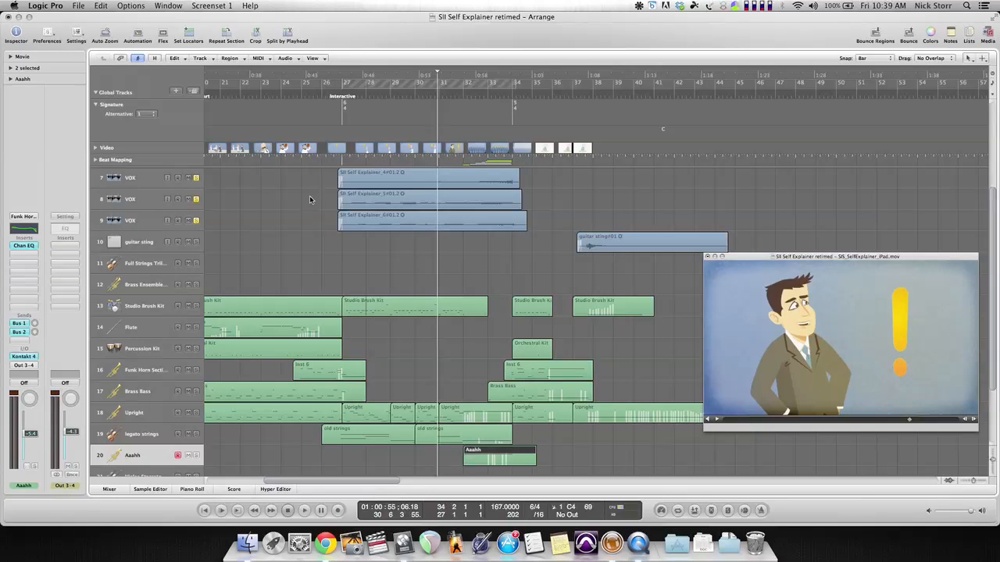
scroll(422, 323, "down", 1)
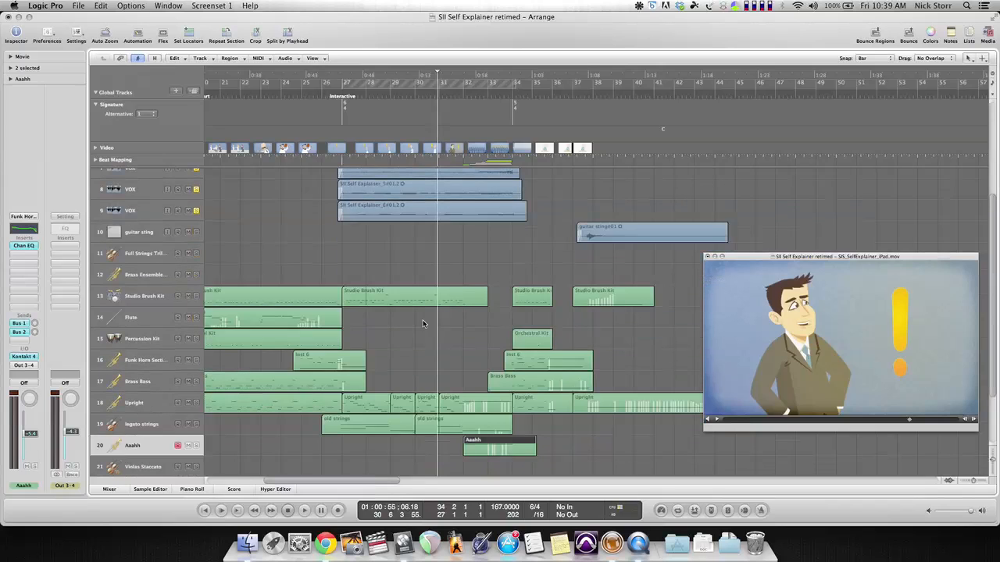
scroll(518, 436, "up", 4)
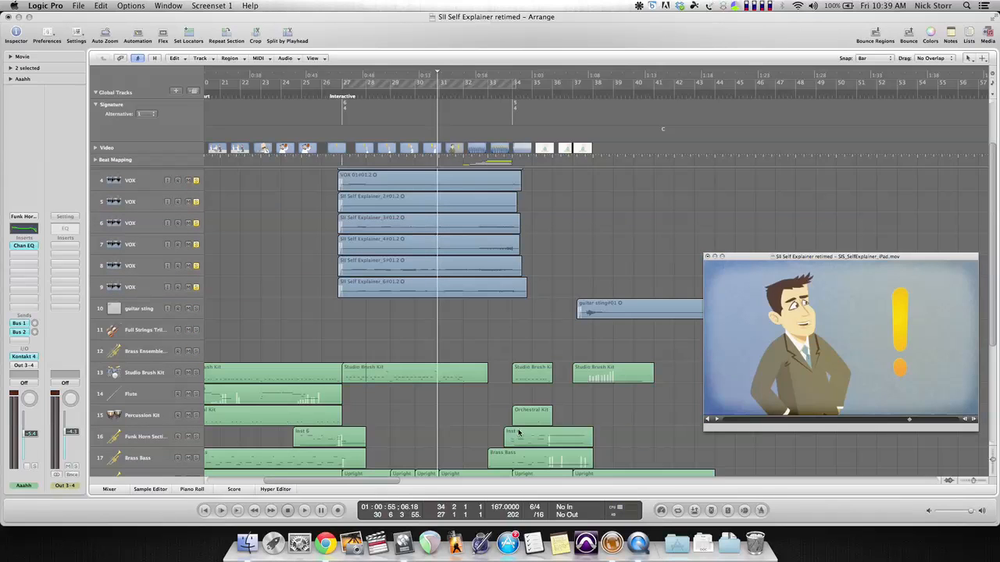
scroll(346, 349, "up", 3)
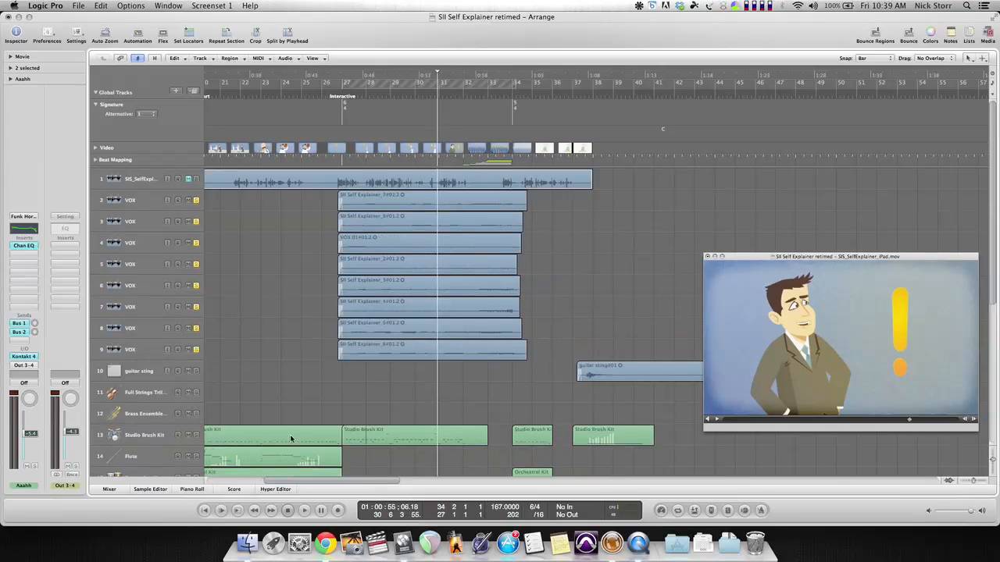
- Clear the solo on the VOX channels, play the full mix from bar 30, and return the playhead to bar 32
key("super+2")
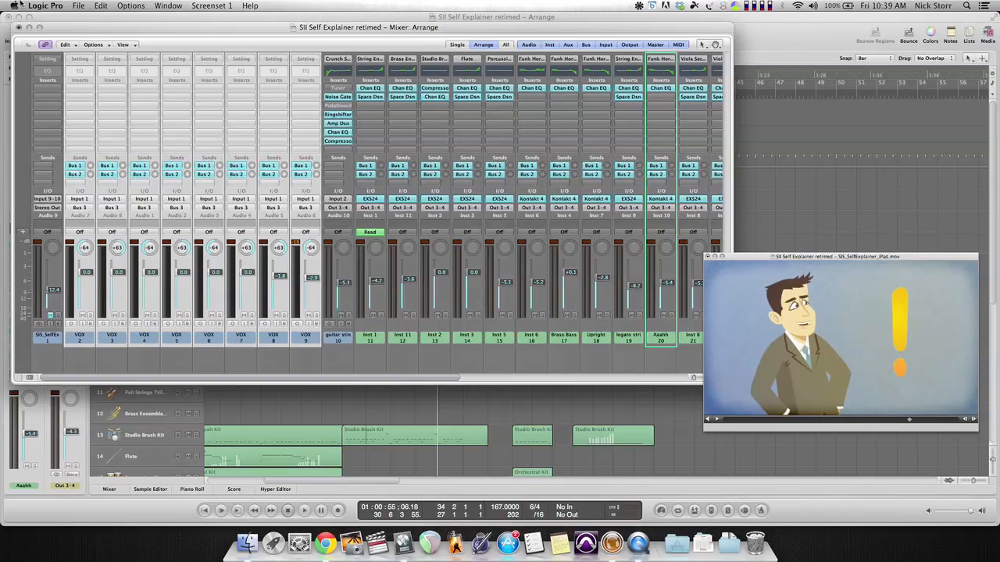
left_click(19, 27)
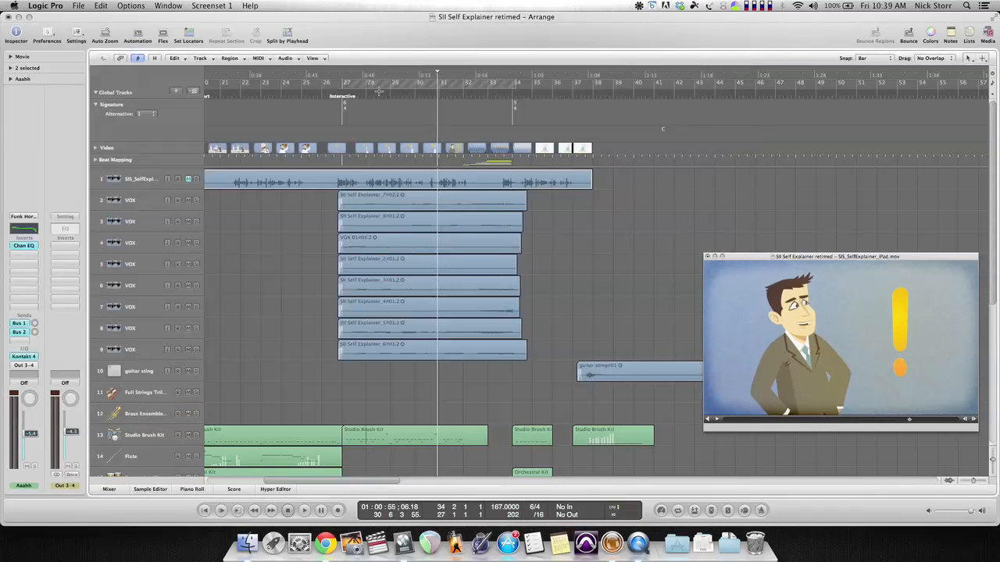
key("space")
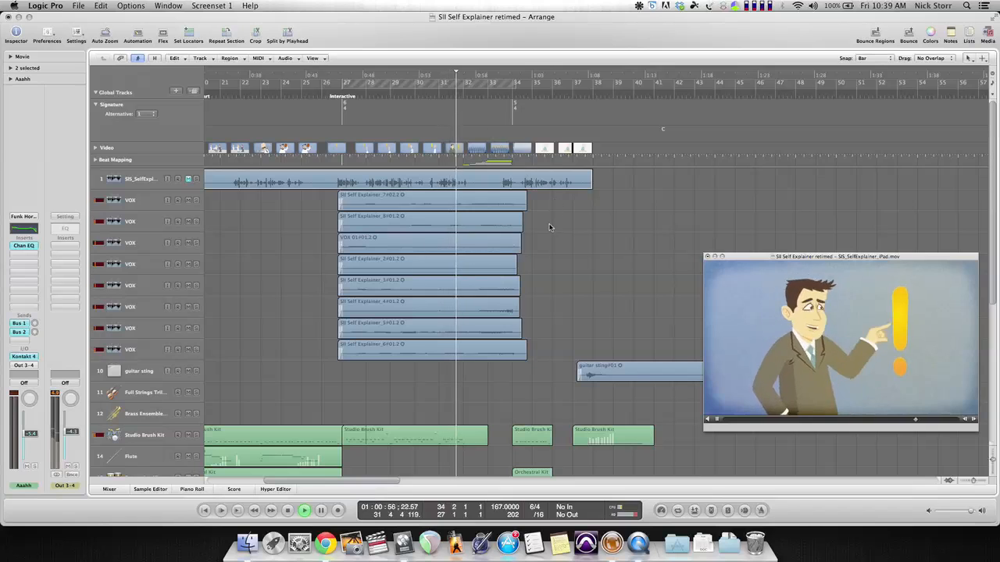
scroll(600, 222, "down", 1)
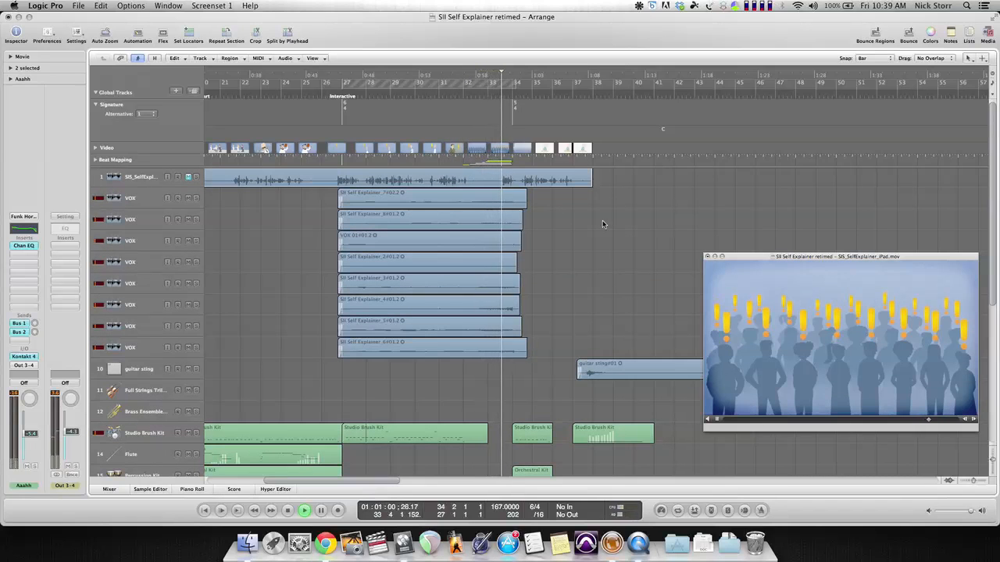
left_click(474, 96)
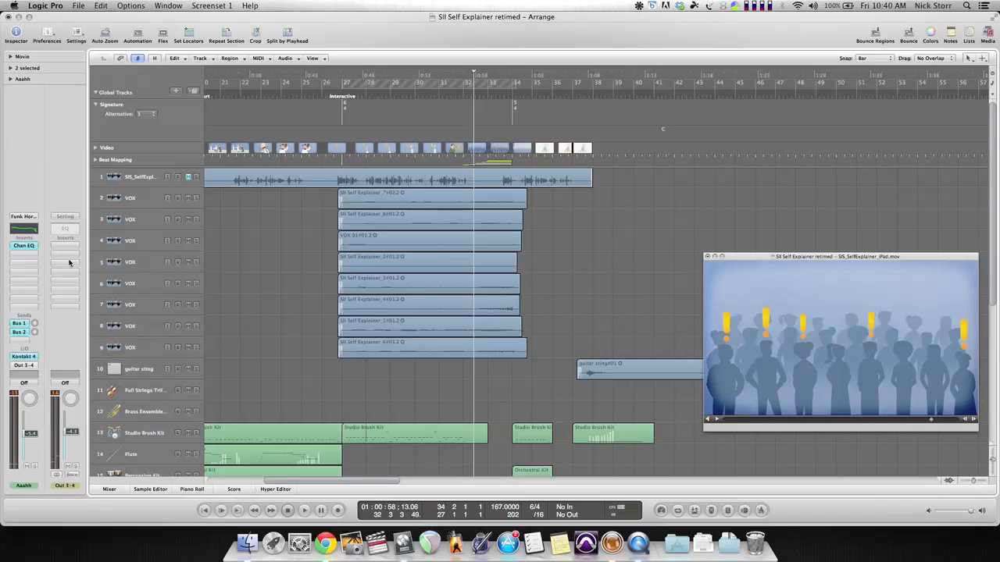
- Solo VOX channels 2 through 9 in the mixer and play them from bar 31 to bar 34
key("super+2")
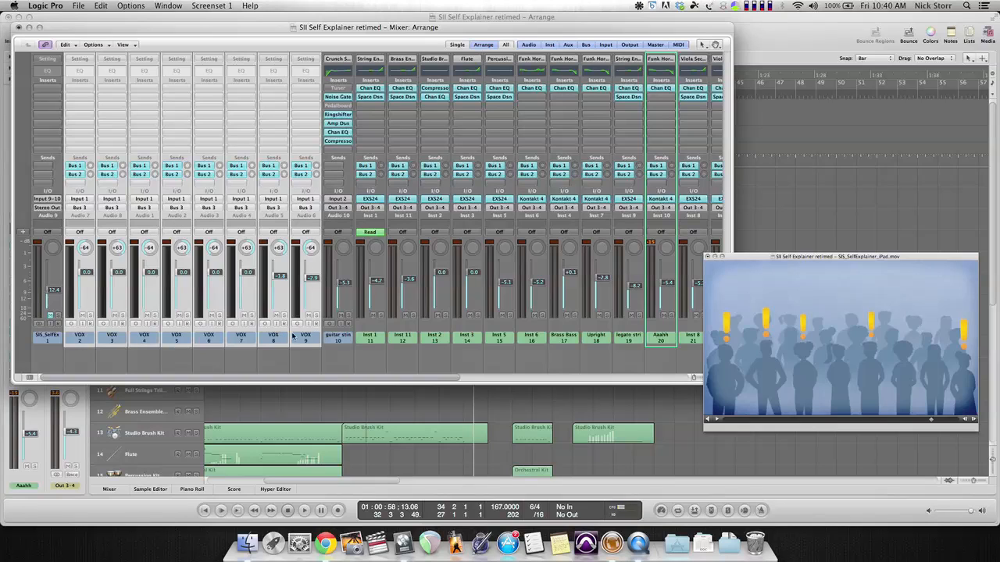
key("space")
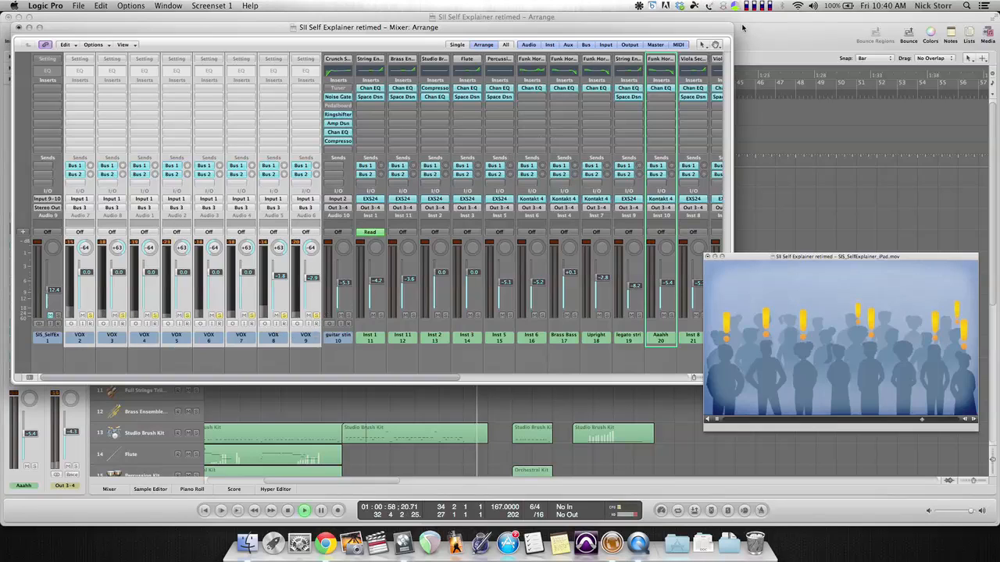
key("super+w")
key("space")
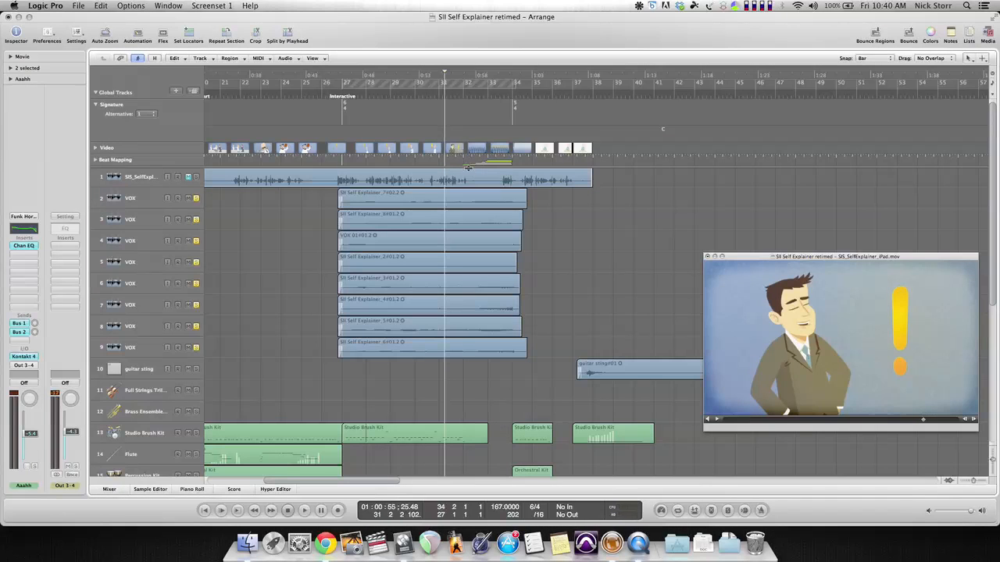
key("space")
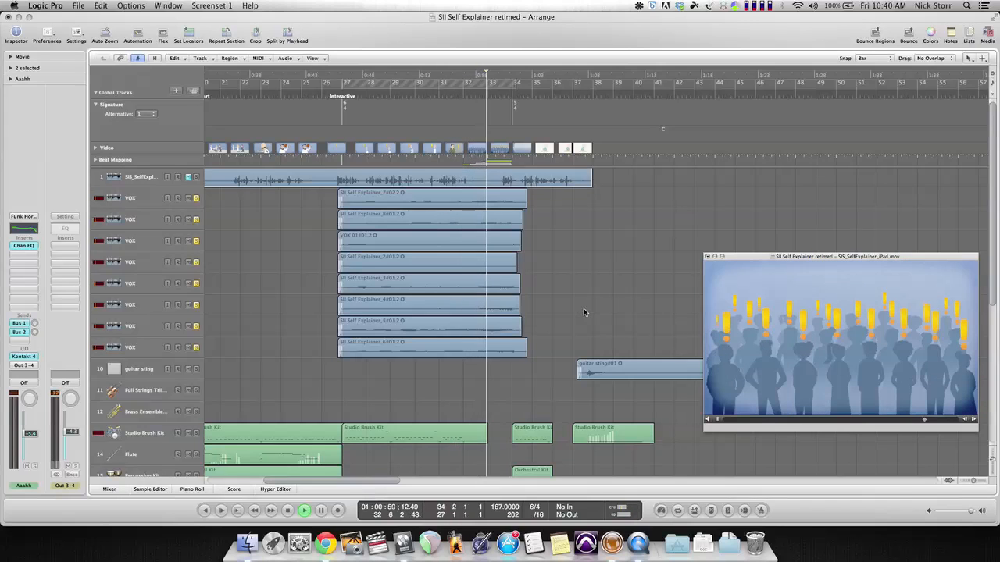
- Solo only the Aaahh track instead of the VOX channels and play it from bar 32 to bar 34
scroll(583, 312, "down", 4)
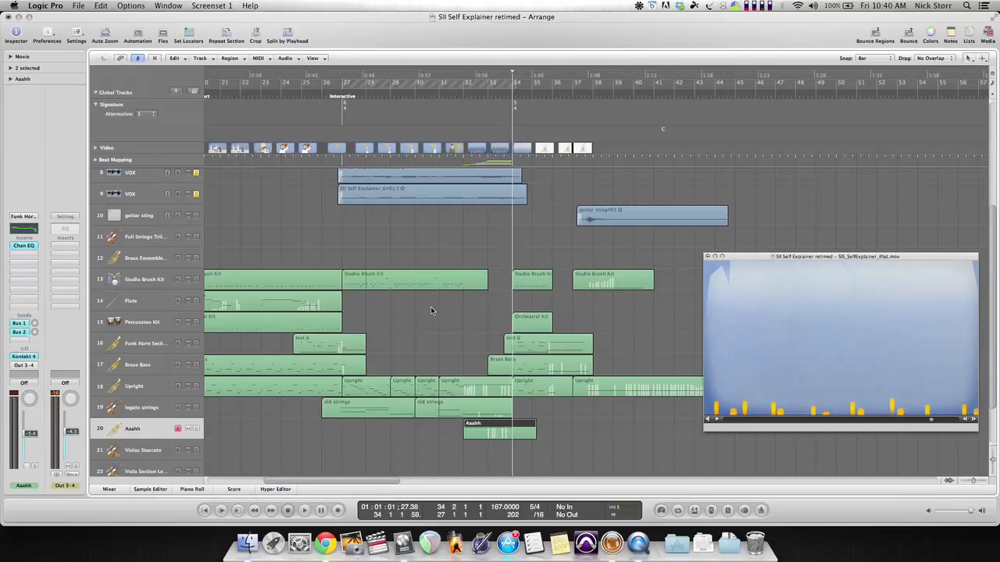
left_click(177, 429)
left_click(463, 104)
key("super+2")
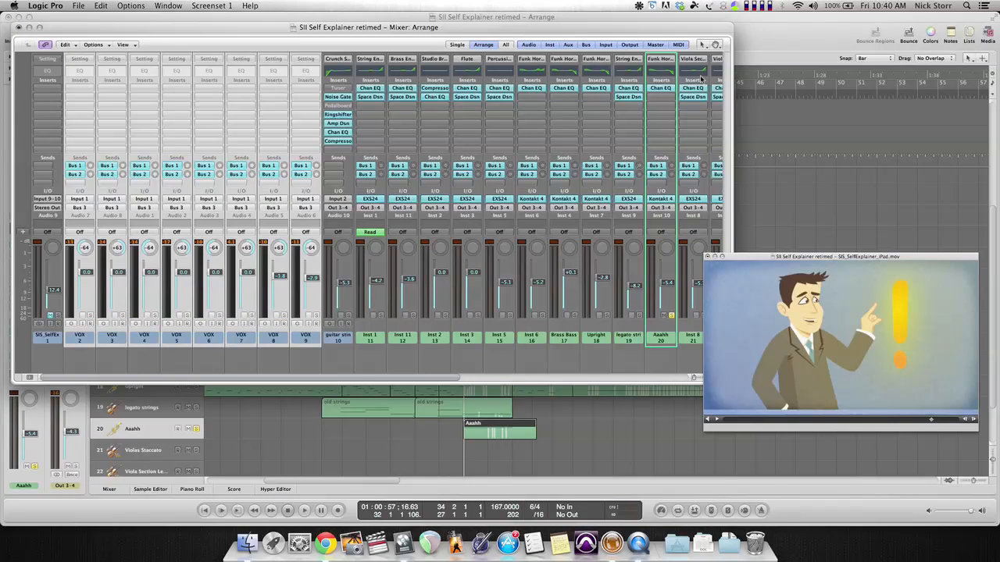
key("super+2")
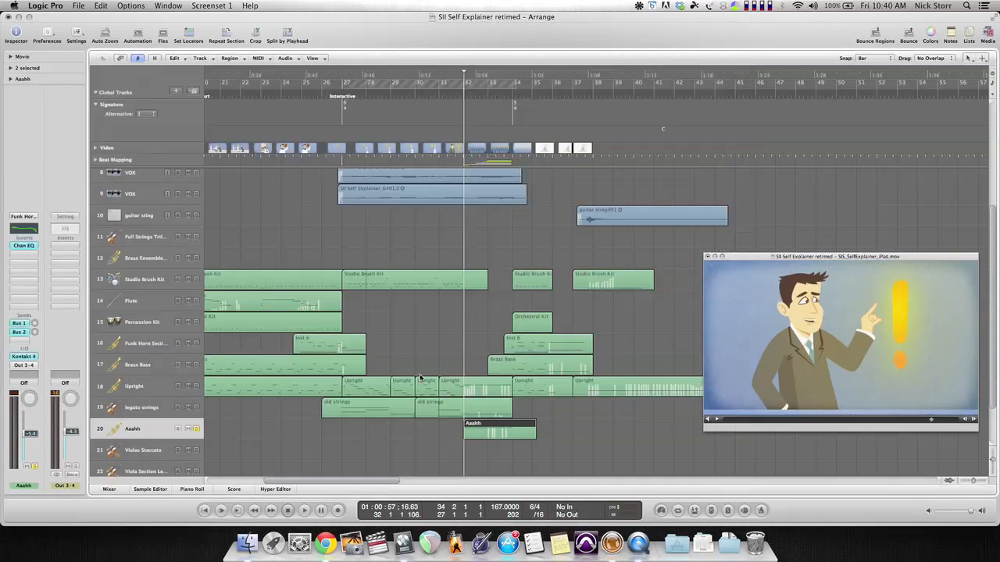
key("space")
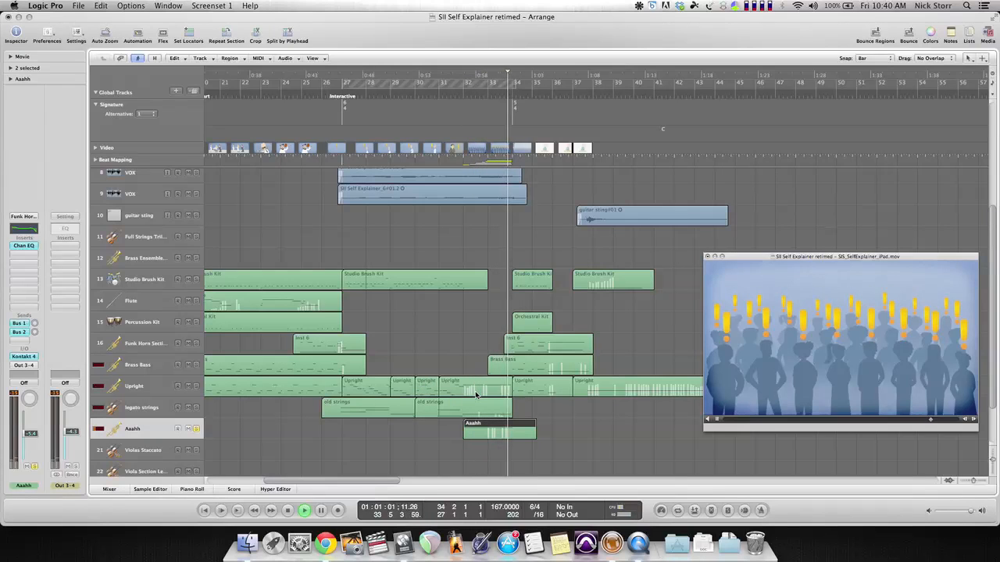
key("space")
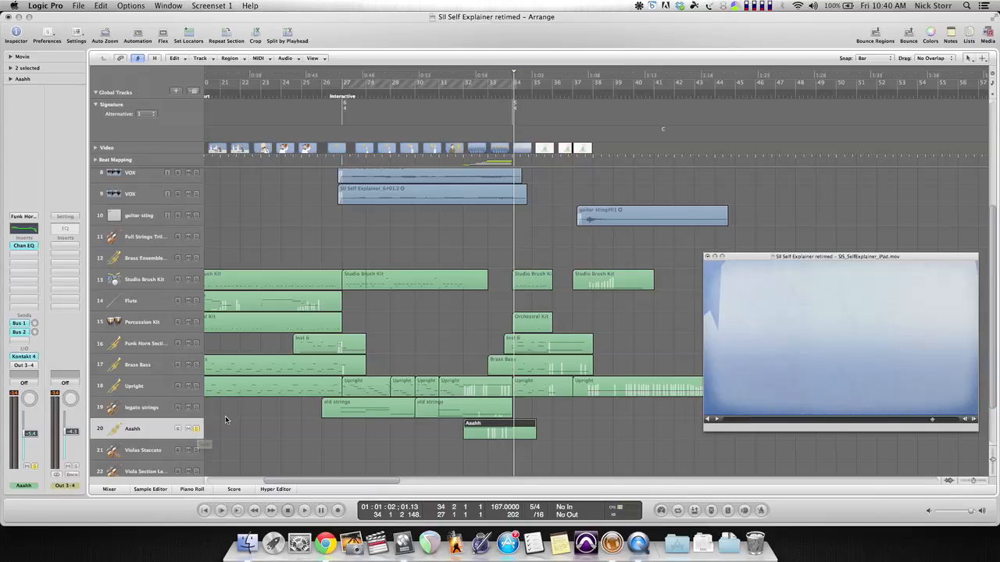
- Add VOX channels 2 through 9 to the soloed Aaahh track, play them together to bar 34, and return the playhead to bar 32
key("super+2")
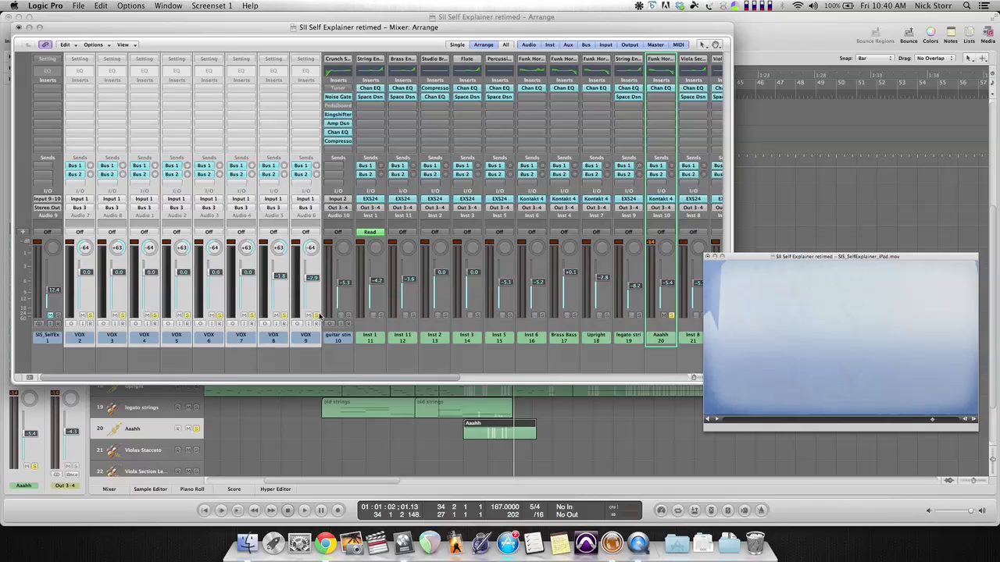
key("super+w")
key("space")
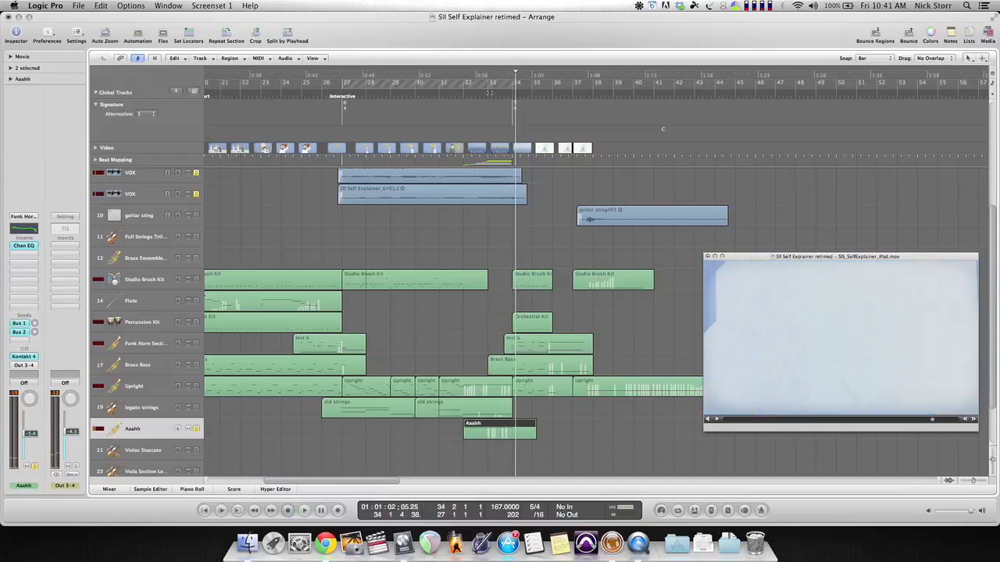
left_click_drag(490, 93, 476, 96)
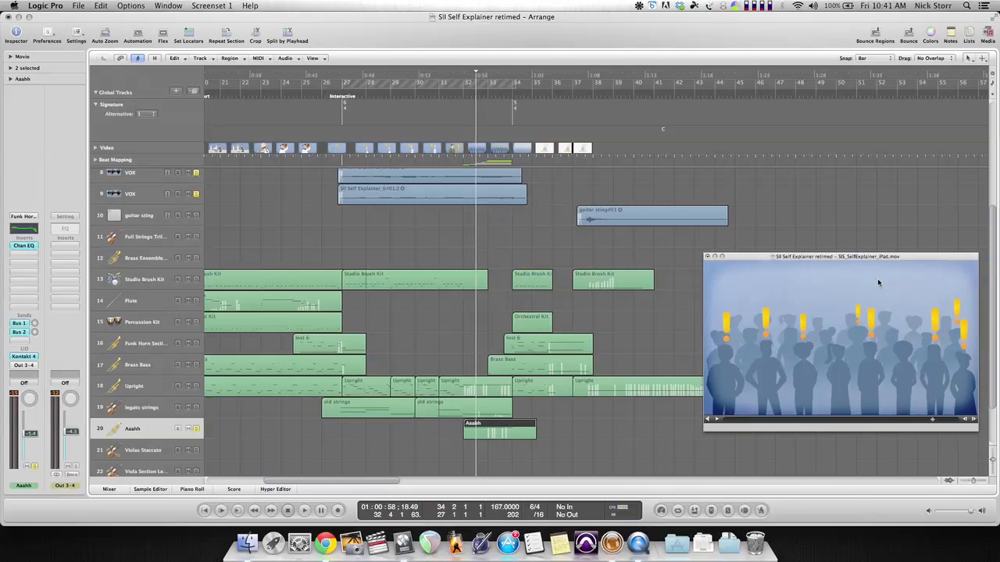
- Clear all solos and play the full mix from bar 33 through to the logo scene at bar 37
left_click_drag(834, 258, 832, 255)
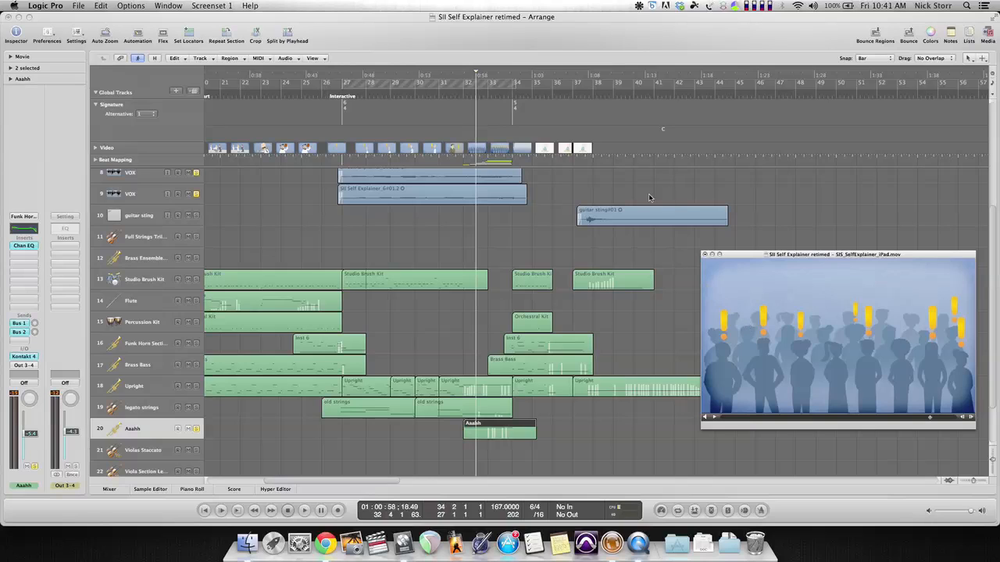
left_click_drag(495, 94, 498, 97)
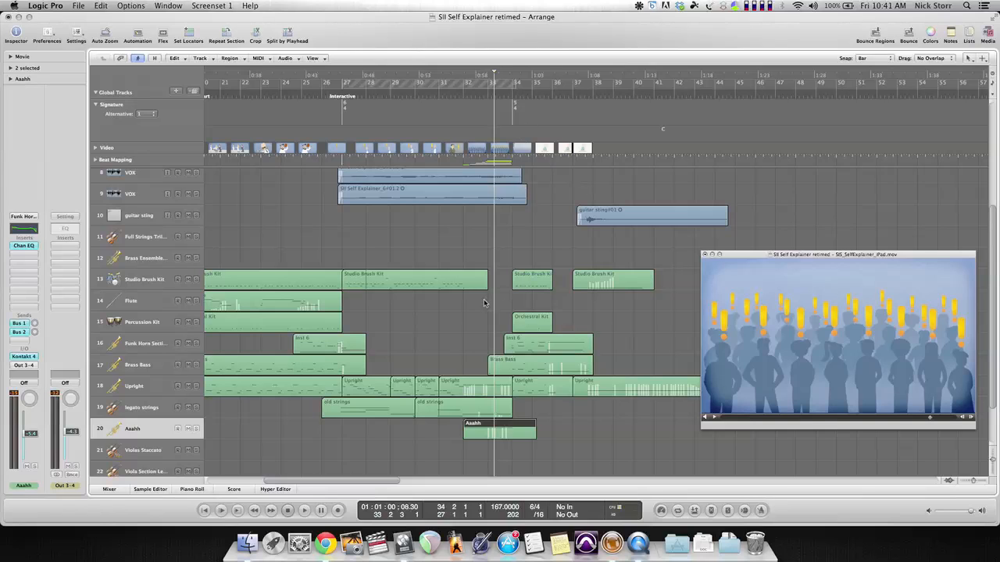
key("space")
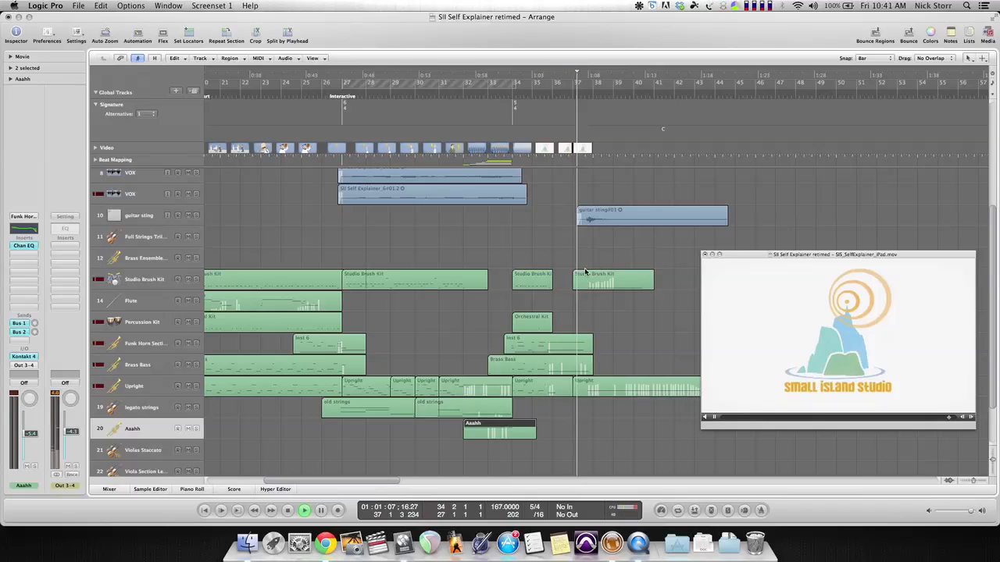
key("space")
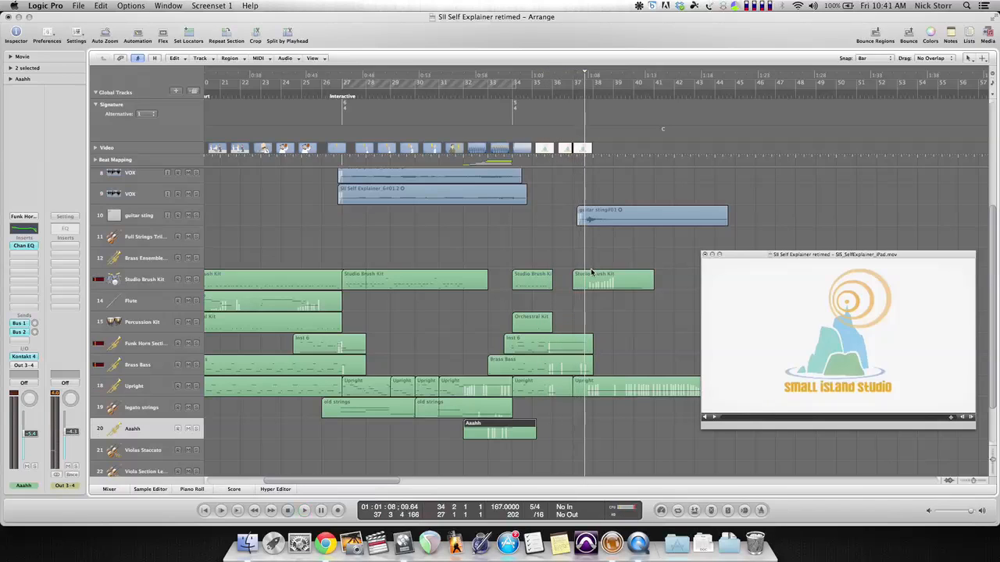
- Examine the guitar sting and the instrument tracks around bar 37, and play the ending through to bar 43
scroll(620, 277, "up", 3)
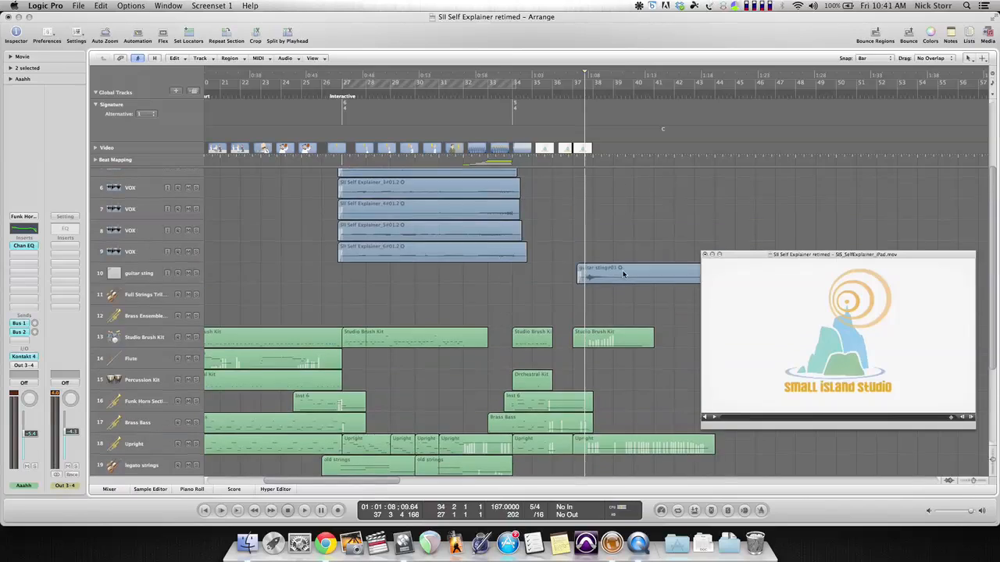
scroll(623, 275, "down", 5)
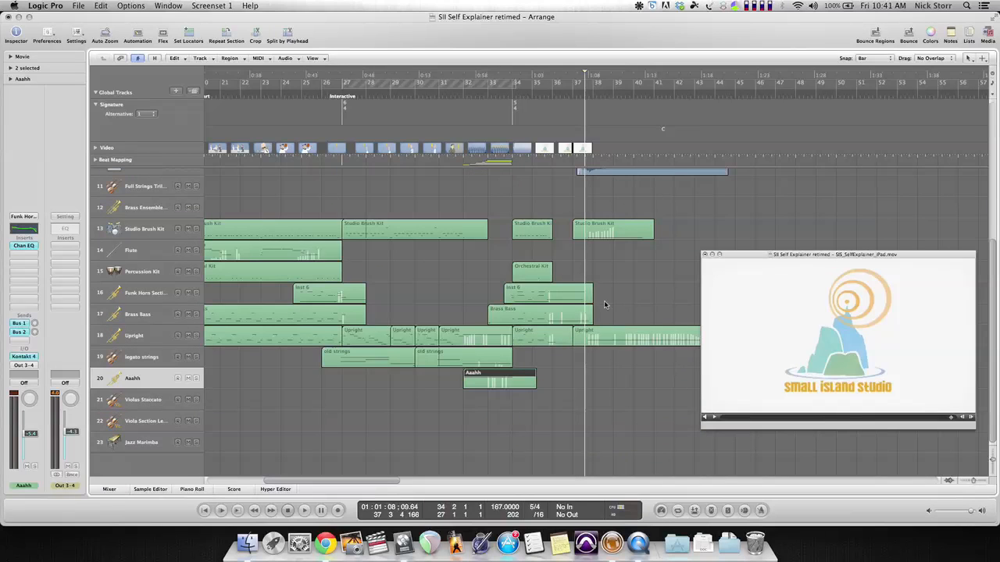
scroll(605, 304, "up", 1)
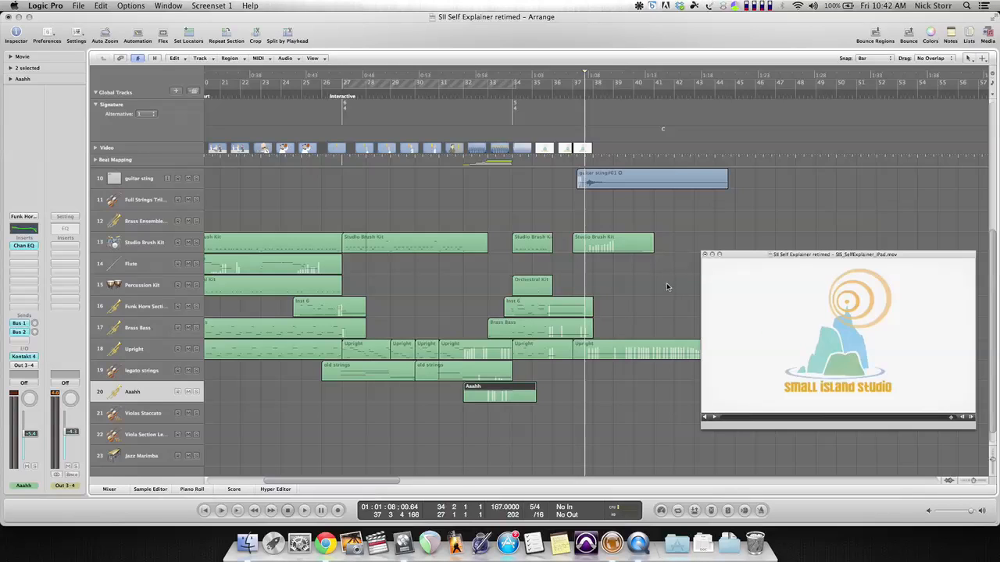
scroll(669, 289, "up", 3)
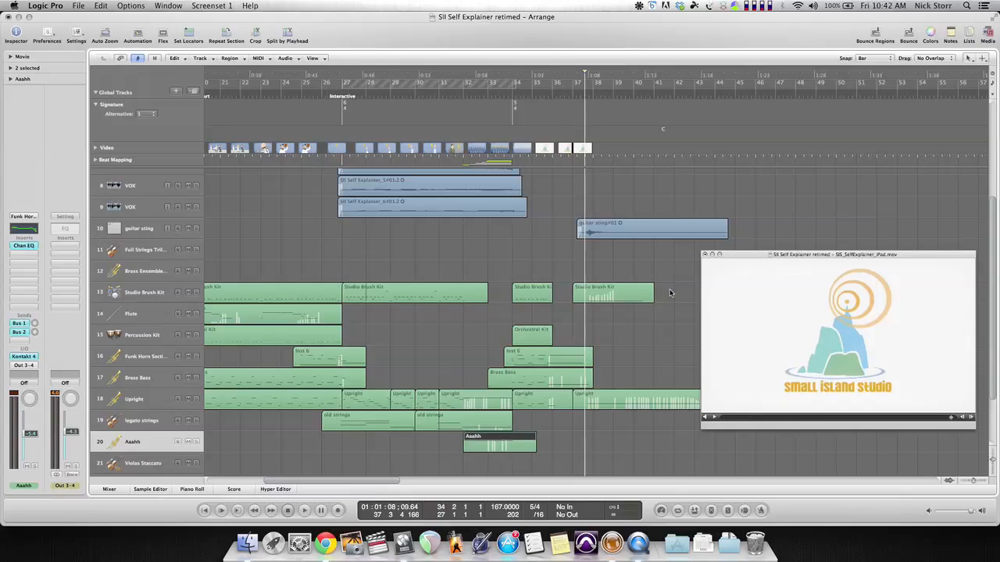
key("space")
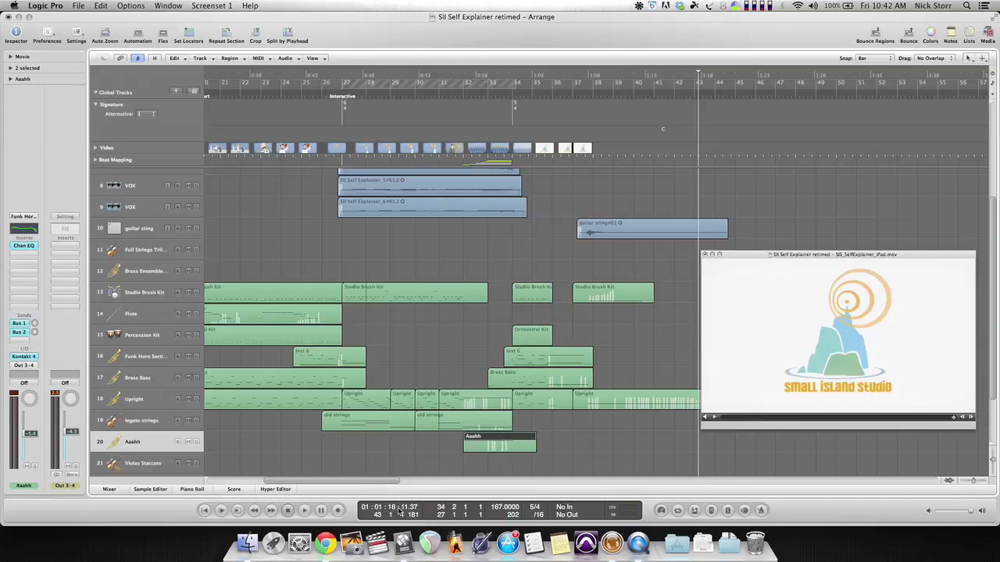
- Place the playhead at the Scene 01 marker at bar 5 and look over the arrangement from the opening to the ending
left_click_drag(367, 482, 298, 481)
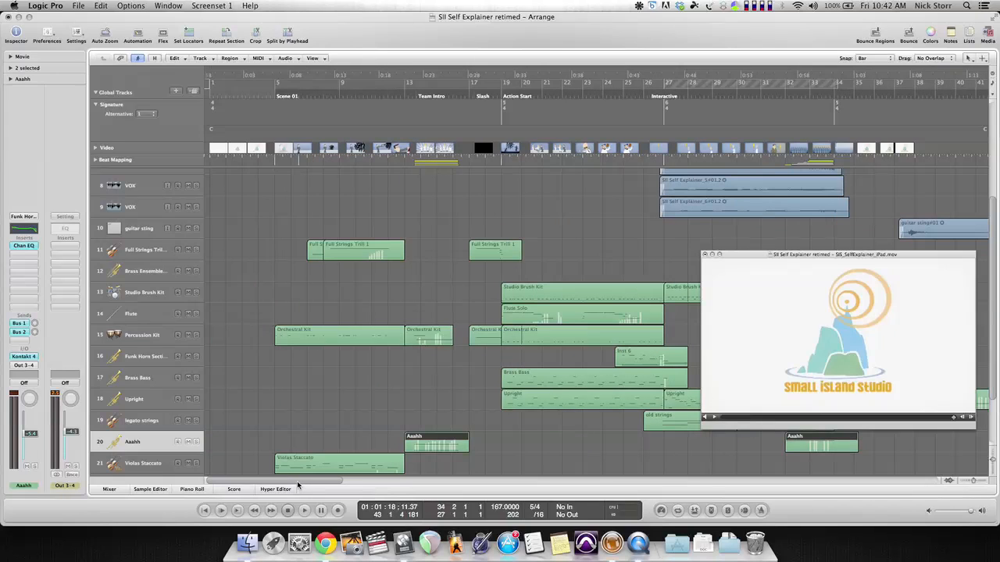
left_click(276, 98)
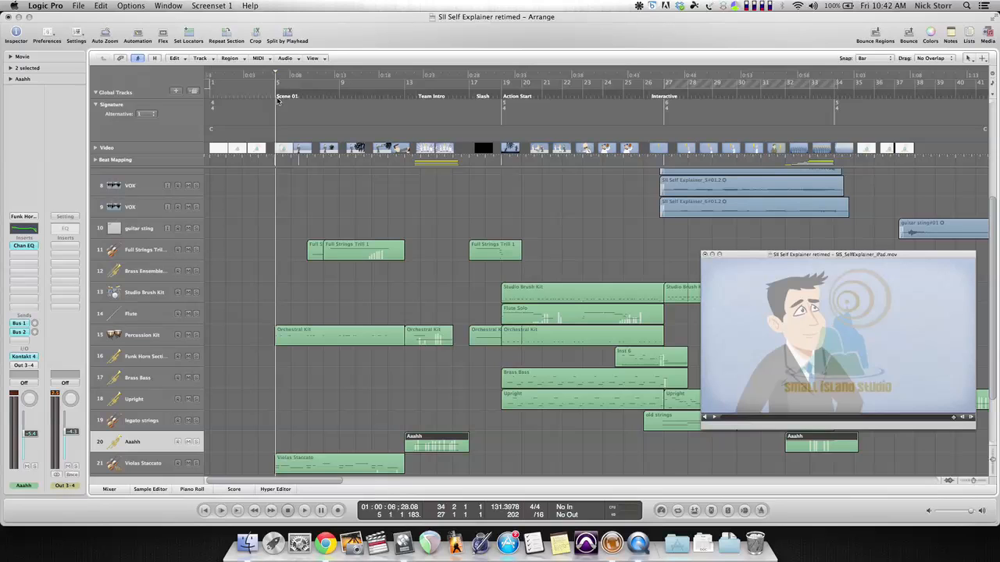
mouse_move(331, 482)
left_mouse_down()
mouse_move(559, 475)
mouse_move(335, 481)
left_mouse_up()
scroll(429, 433, "down", 2)
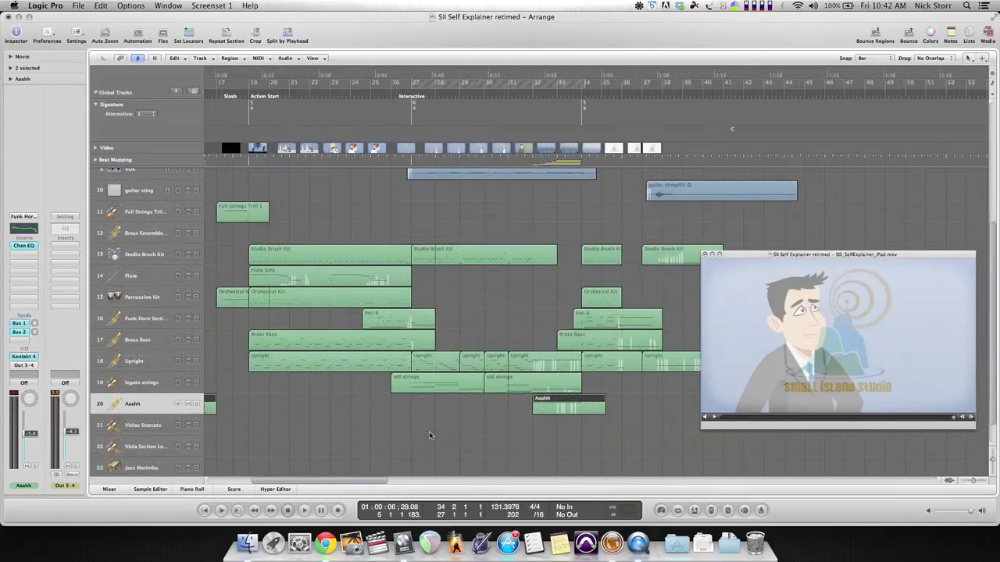